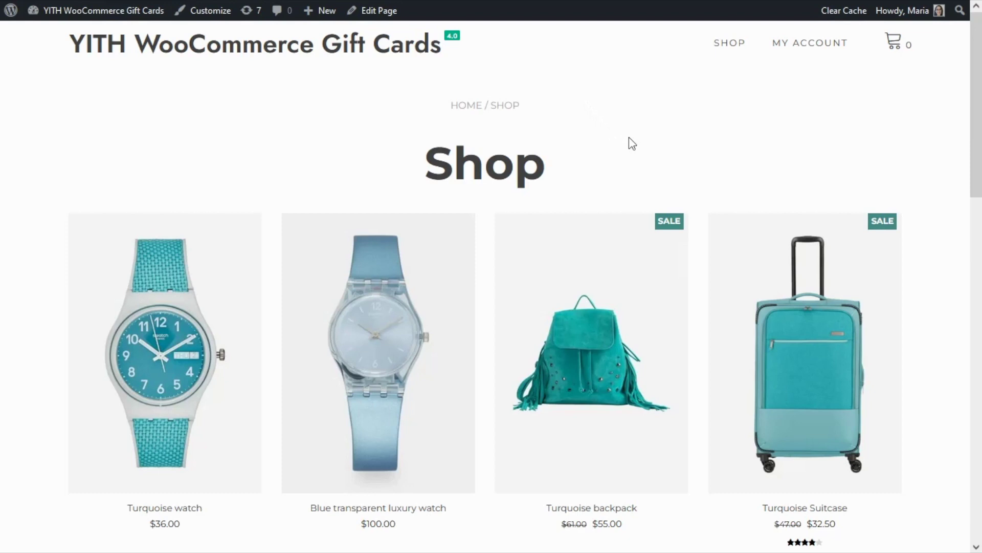
# Open the $100.00 Blue transparent luxury watch product page from the Shop listing.
pyautogui.scroll(-3, 685, 134)
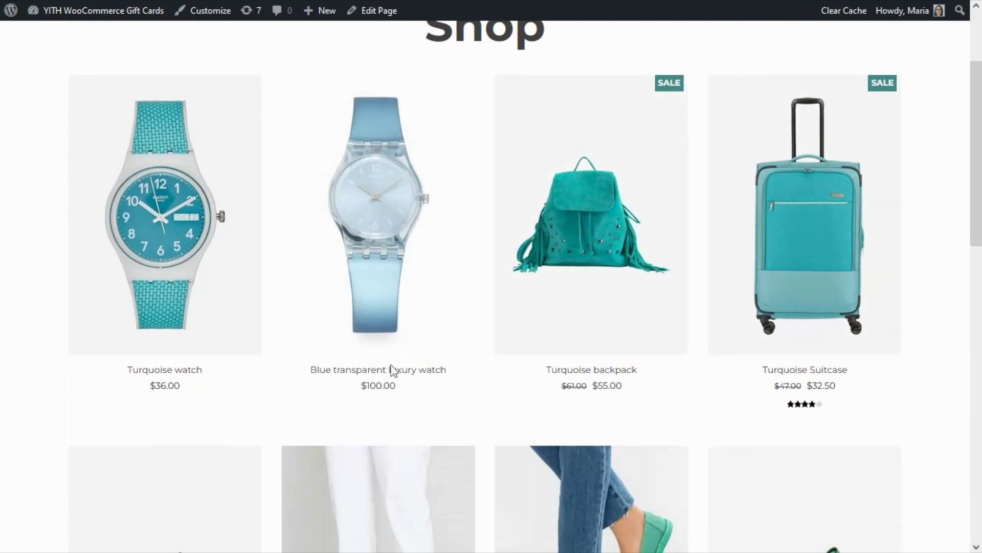
pyautogui.click(411, 380)
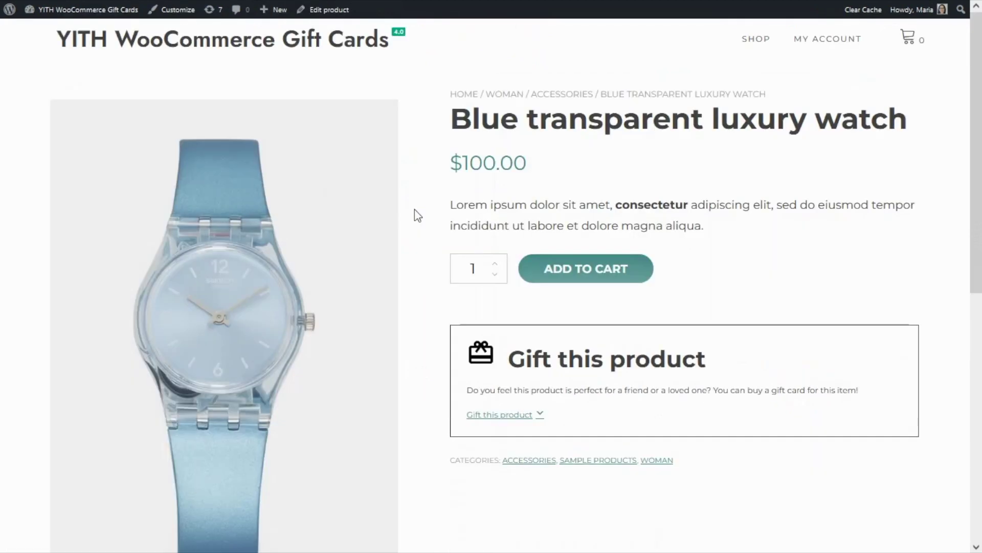
pyautogui.scroll(-2, 920, 300)
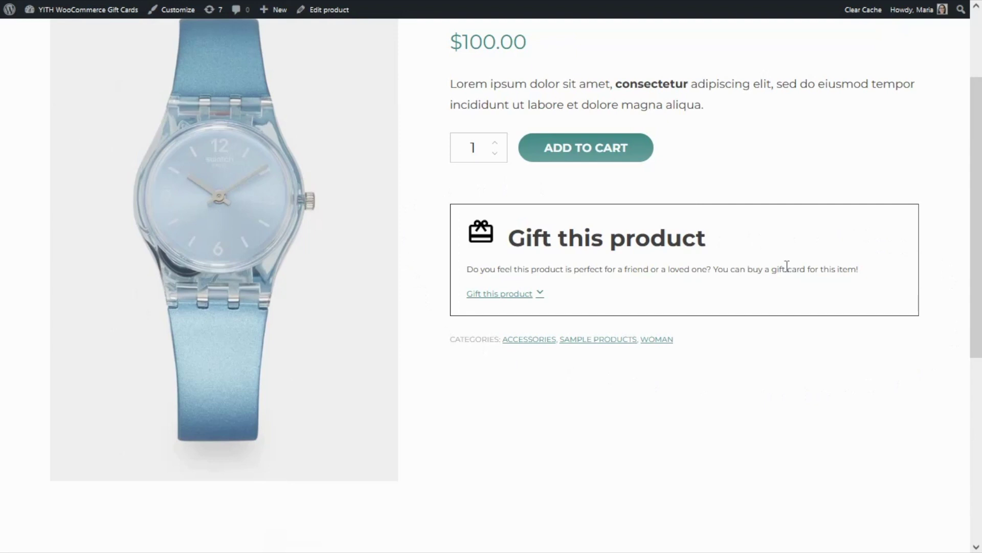
# Expand the watch's Gift this product form and review its image gallery and delivery fields.
pyautogui.click(526, 304)
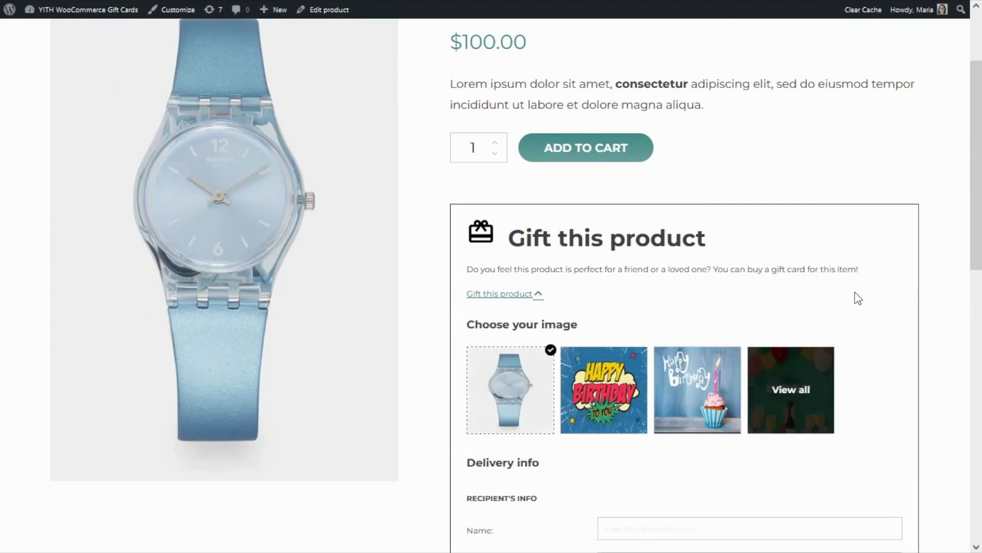
pyautogui.scroll(-1, 890, 294)
pyautogui.scroll(-5, 890, 295)
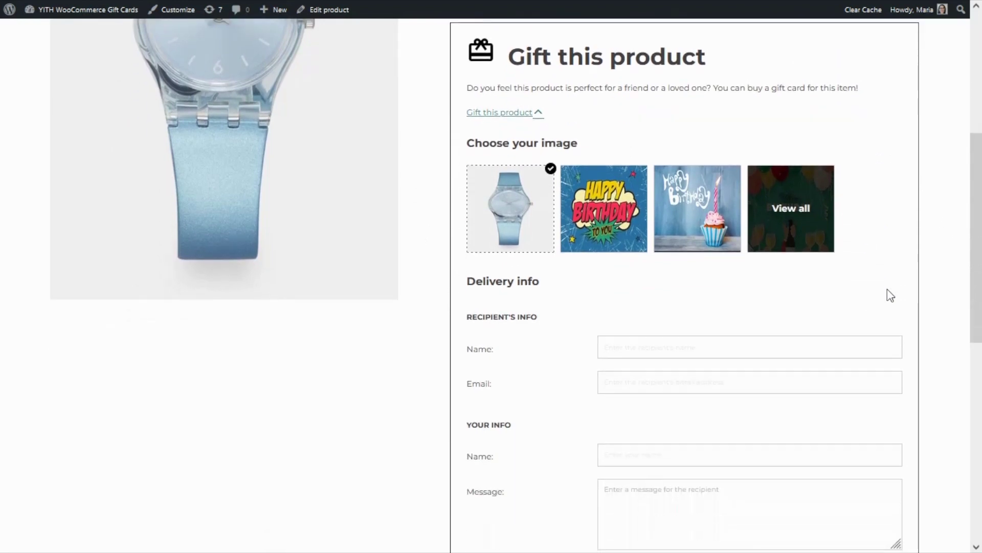
pyautogui.scroll(1, 894, 292)
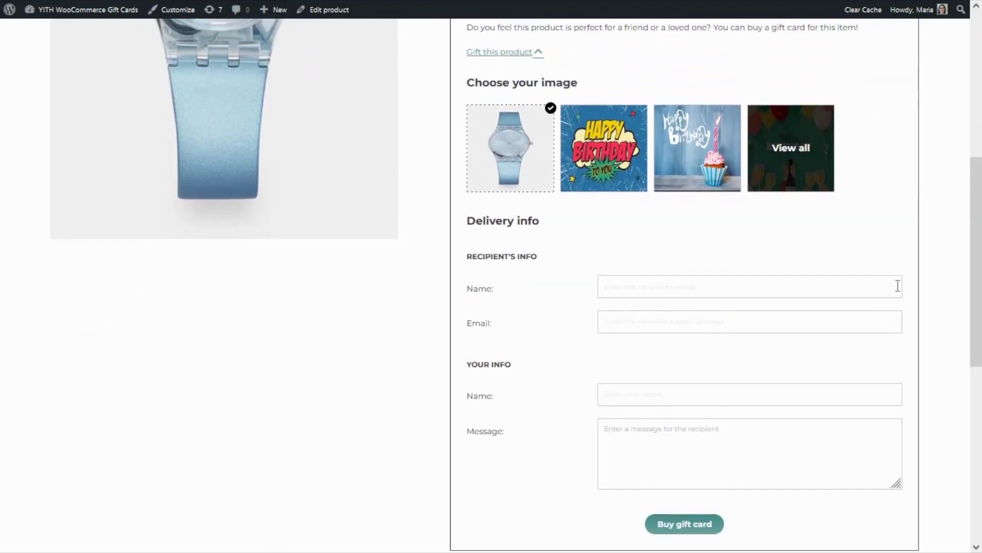
pyautogui.scroll(1, 898, 290)
pyautogui.scroll(5, 900, 291)
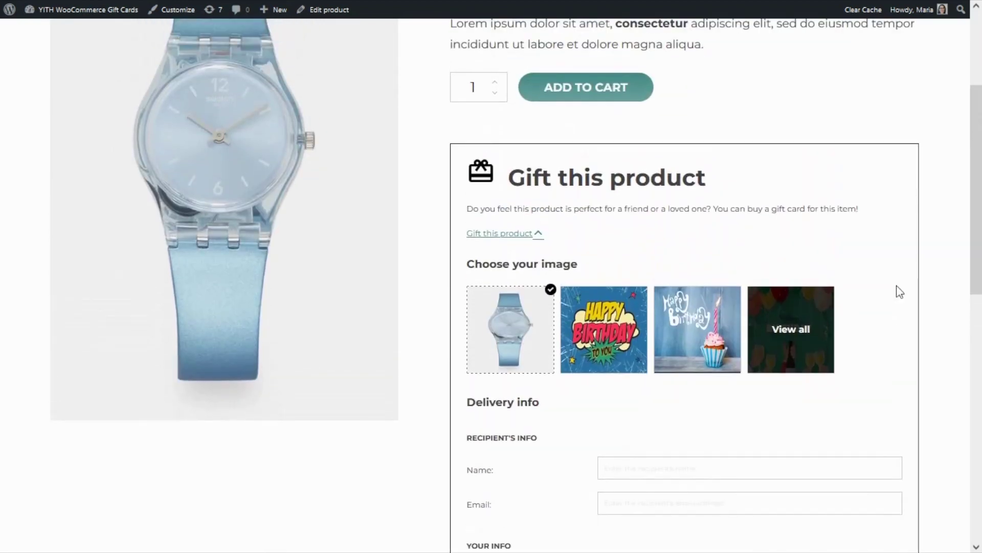
pyautogui.scroll(1, 899, 291)
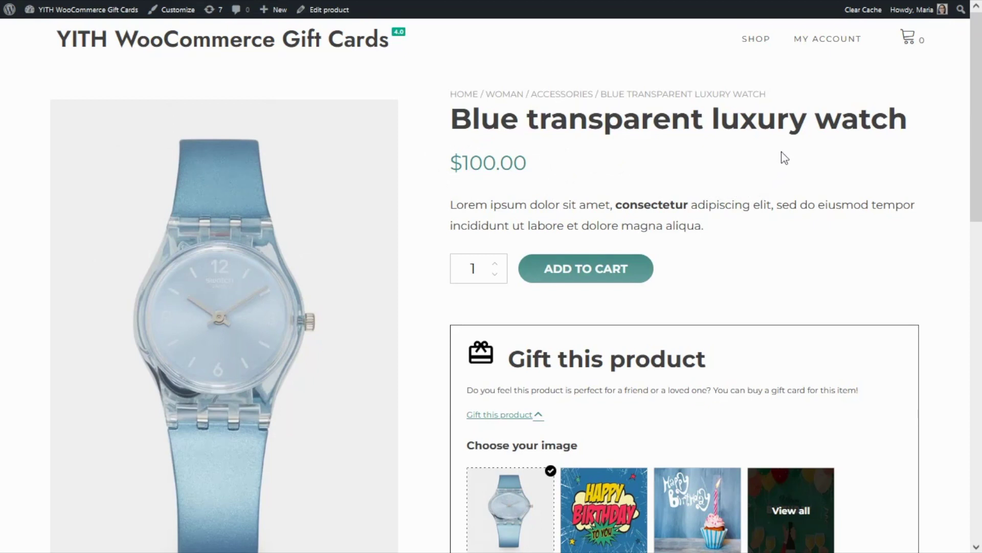
# Return to the store's Shop page from the SHOP header link.
pyautogui.click(751, 44)
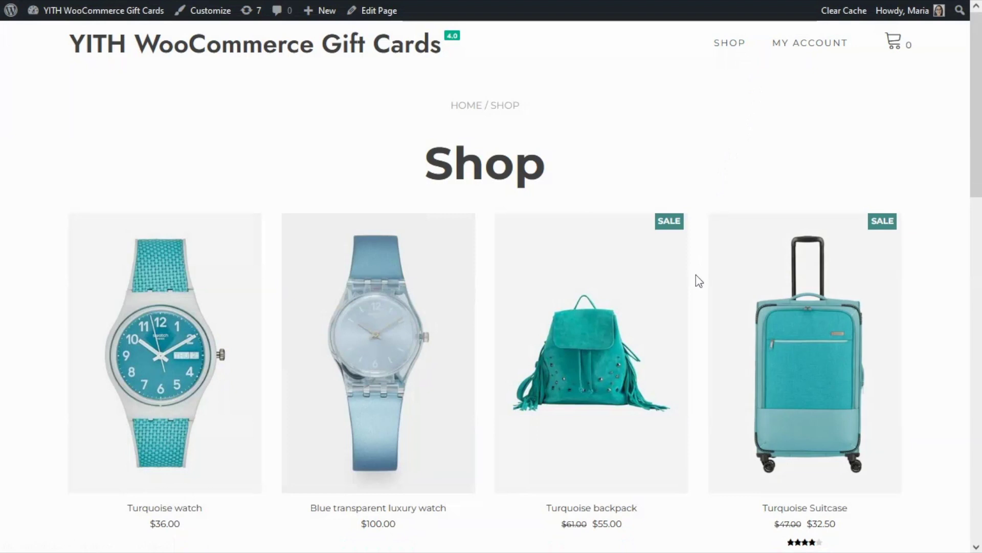
pyautogui.scroll(-1, 700, 285)
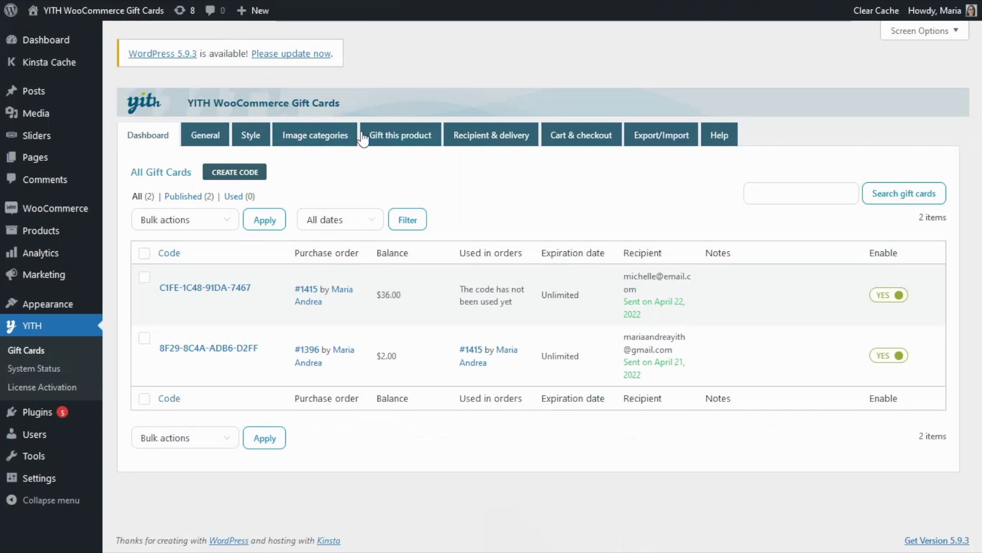
# Open the Gift this product settings tab and review its product page options.
pyautogui.click(426, 150)
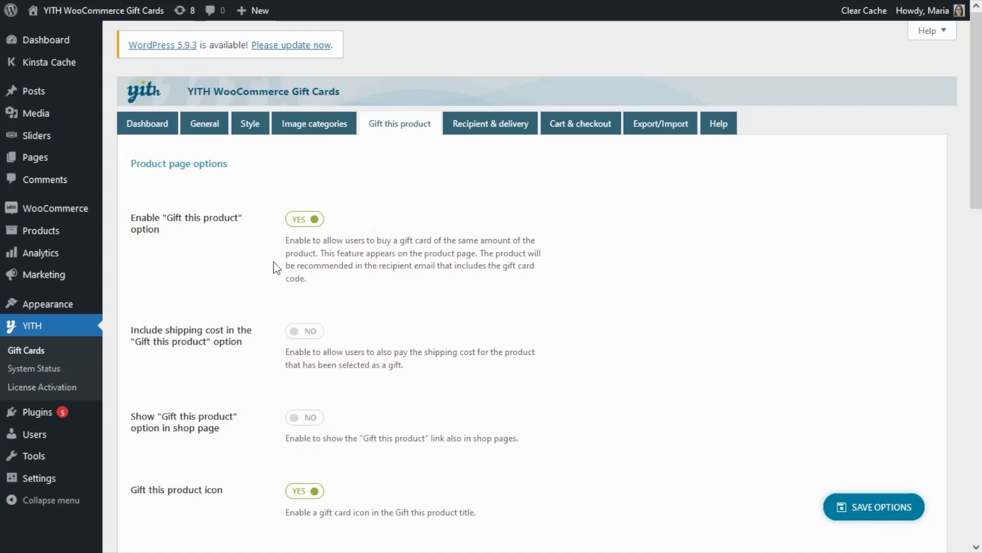
pyautogui.scroll(-2, 275, 279)
pyautogui.scroll(-10, 278, 282)
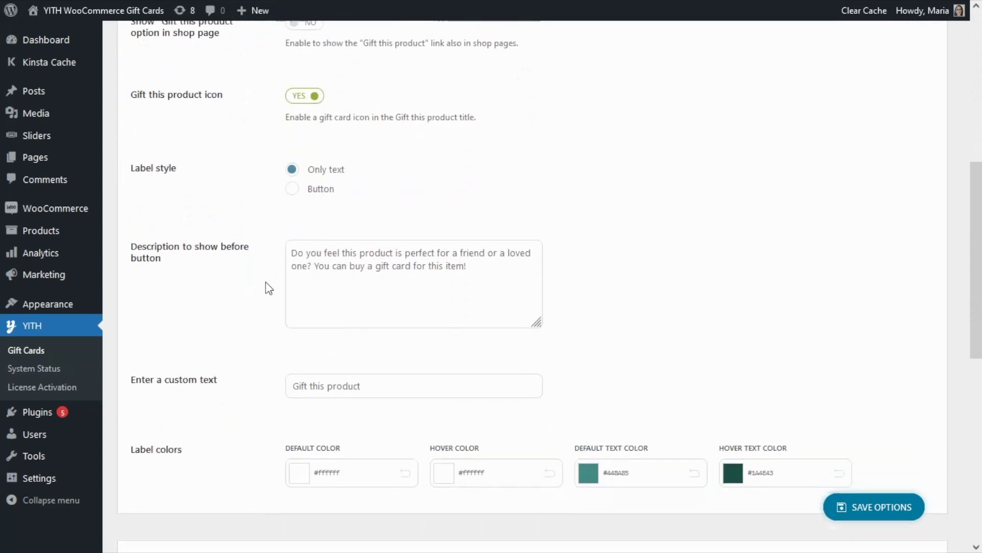
pyautogui.scroll(-2, 267, 291)
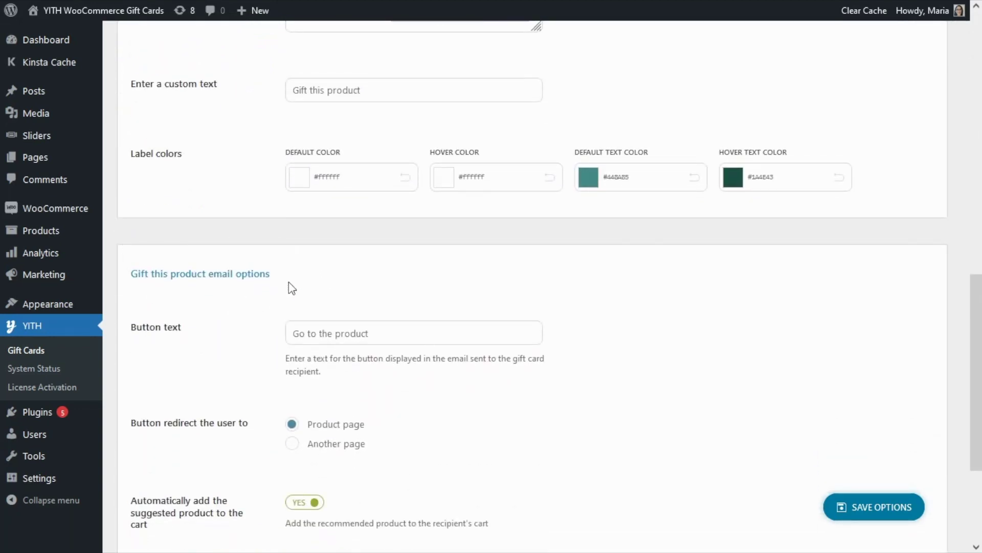
pyautogui.scroll(5, 261, 215)
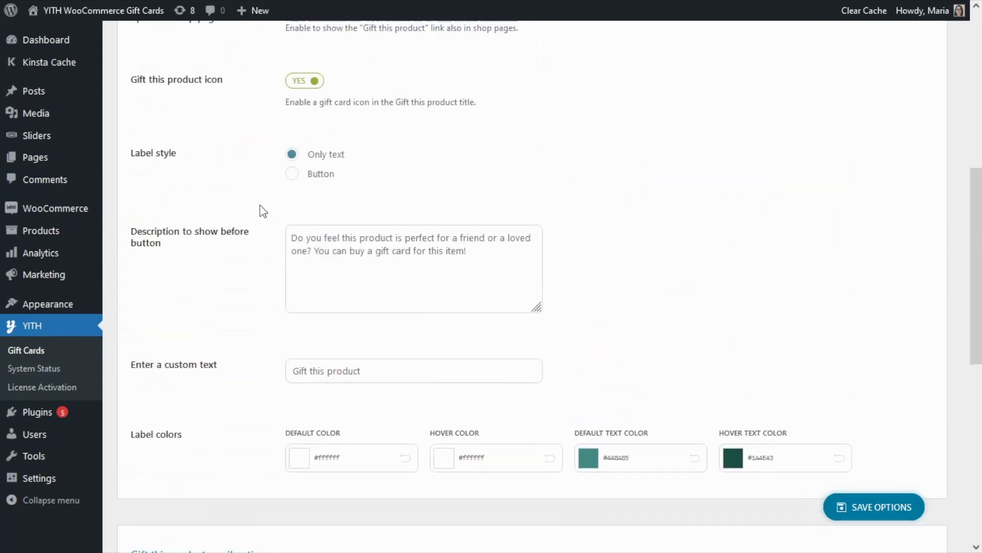
pyautogui.scroll(7, 260, 215)
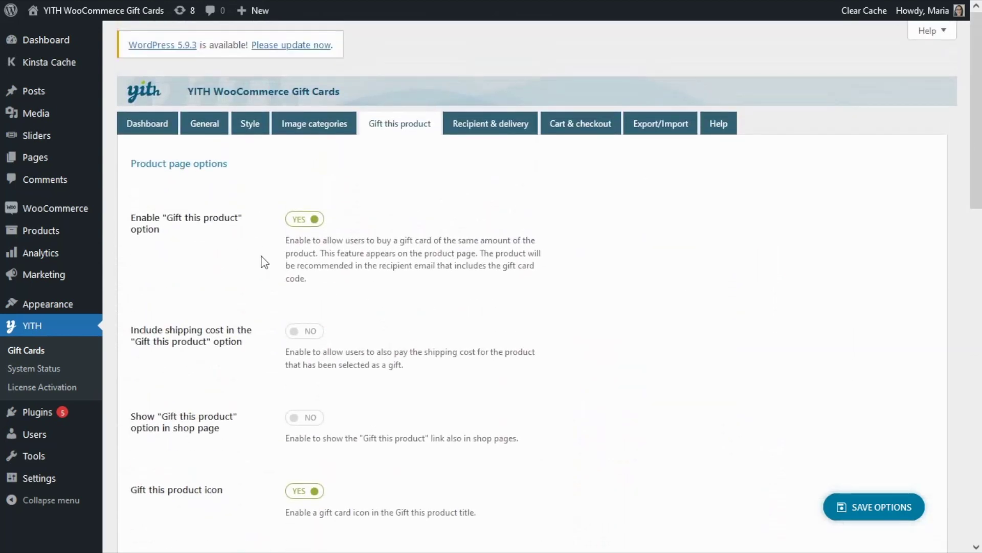
pyautogui.scroll(-3, 265, 261)
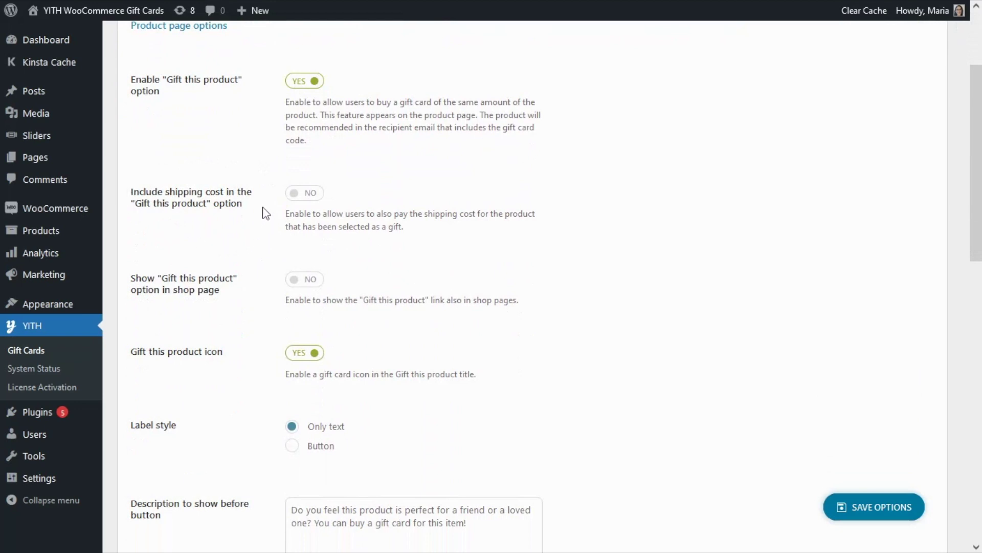
pyautogui.click(302, 199)
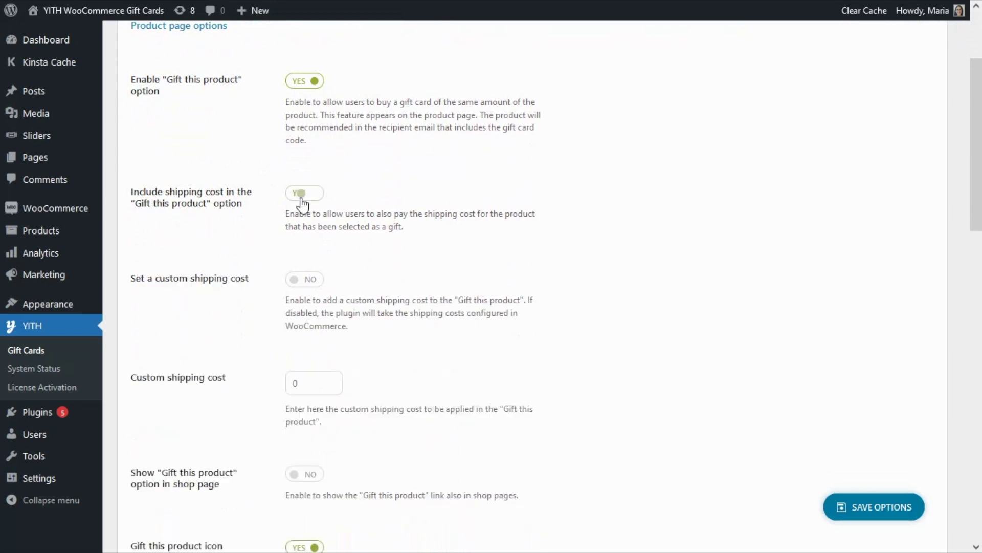
pyautogui.scroll(-2, 267, 249)
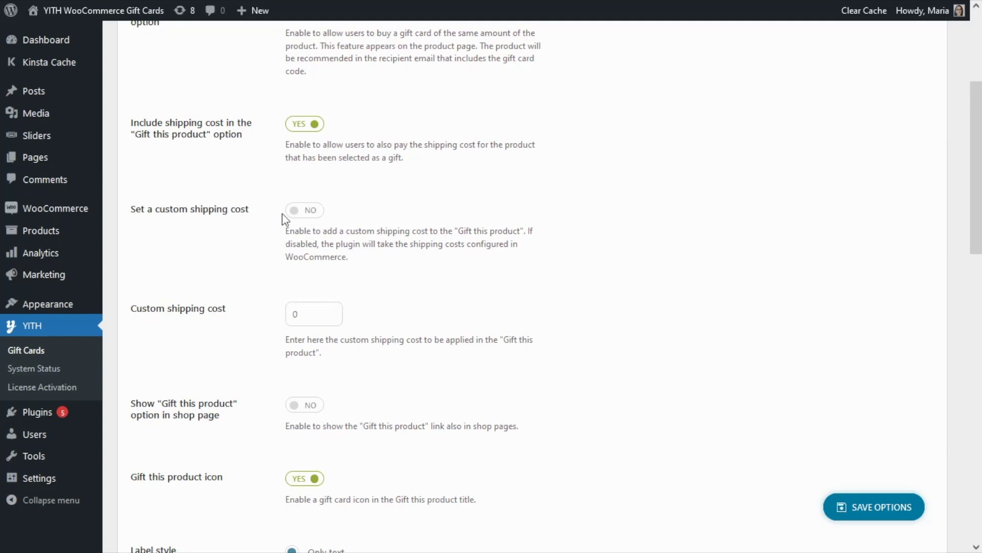
pyautogui.click(302, 215)
pyautogui.click(294, 135)
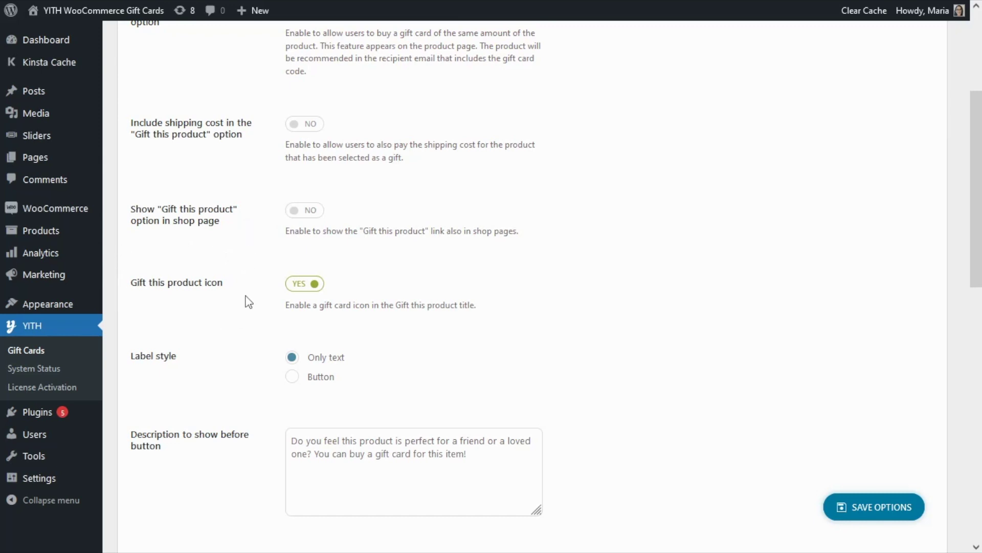
# Scroll to the gift email options: 'Go to the product' button, product-page redirect, auto-applied cart items.
pyautogui.scroll(-3, 248, 296)
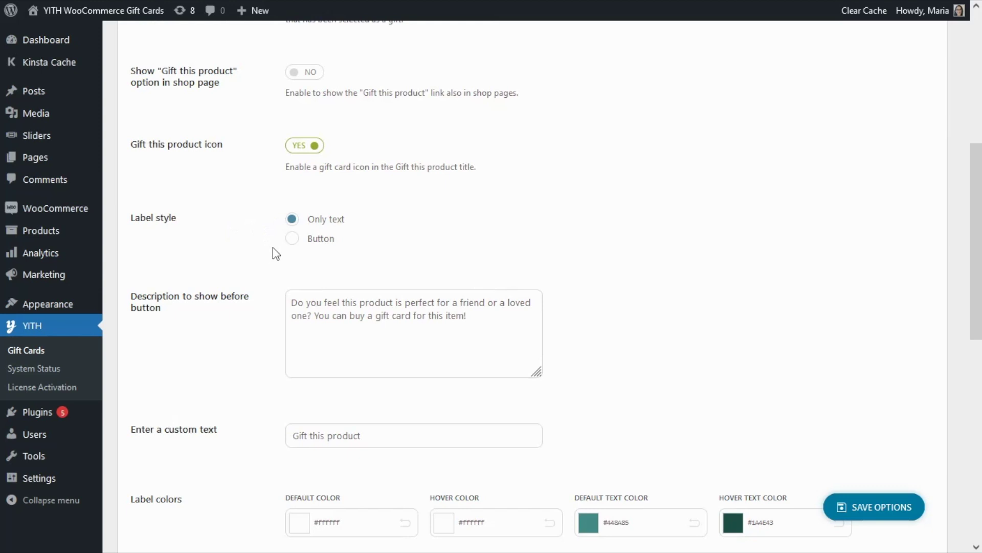
pyautogui.scroll(-1, 272, 247)
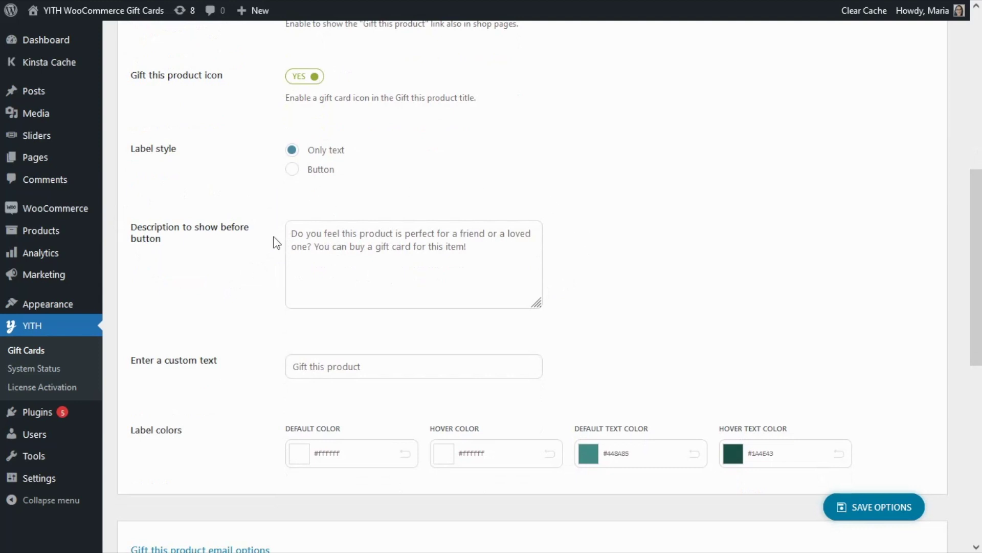
pyautogui.scroll(-1, 250, 264)
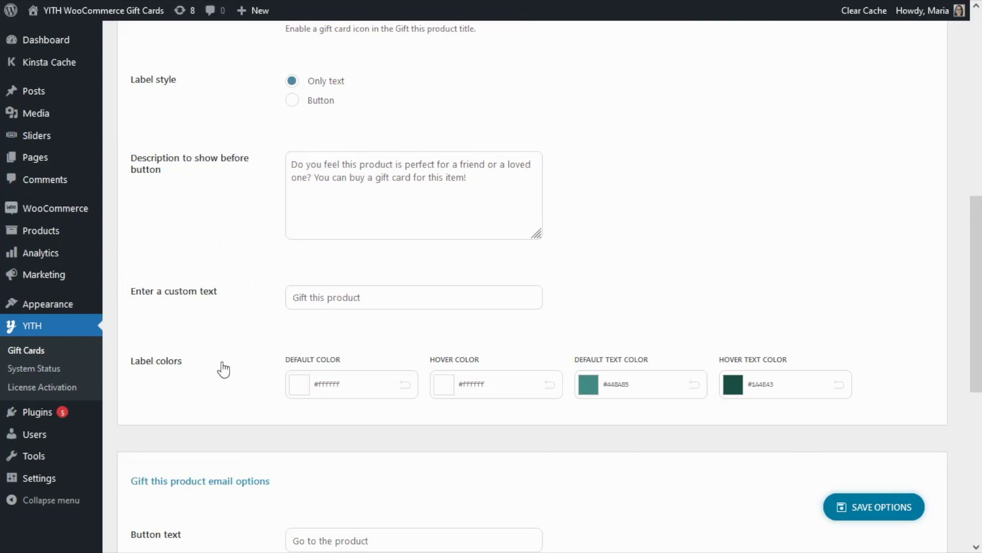
pyautogui.scroll(-3, 231, 373)
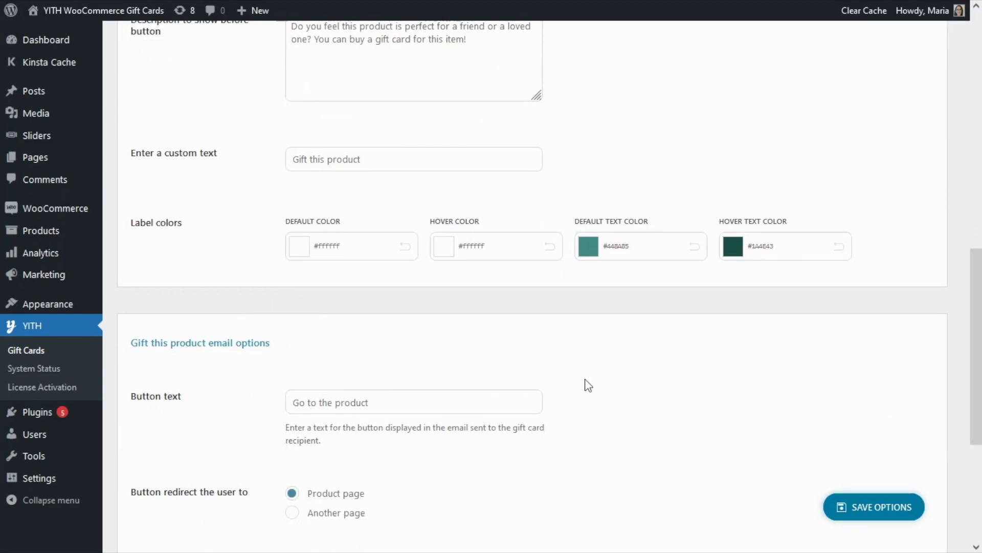
pyautogui.scroll(-1, 588, 386)
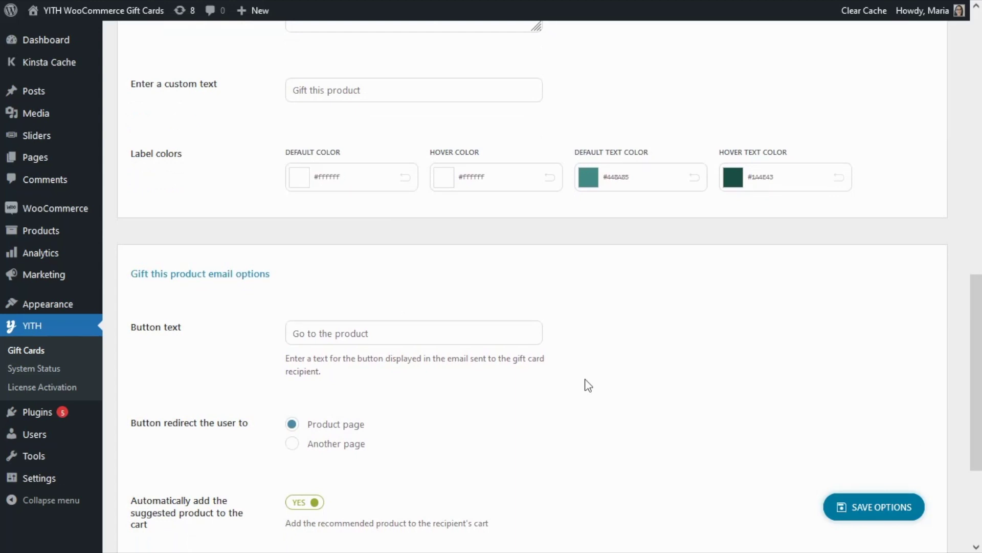
pyautogui.scroll(-1, 588, 386)
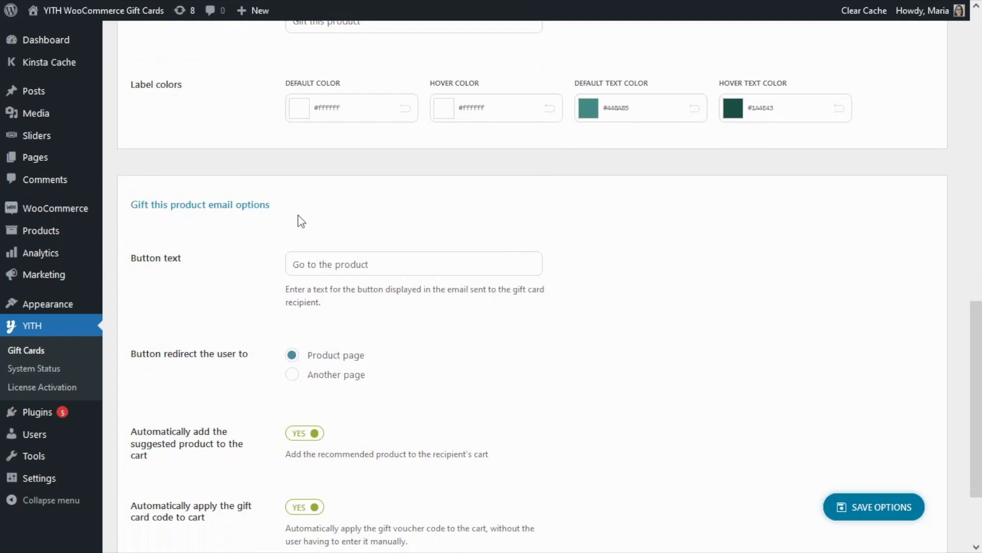
pyautogui.scroll(-1, 228, 286)
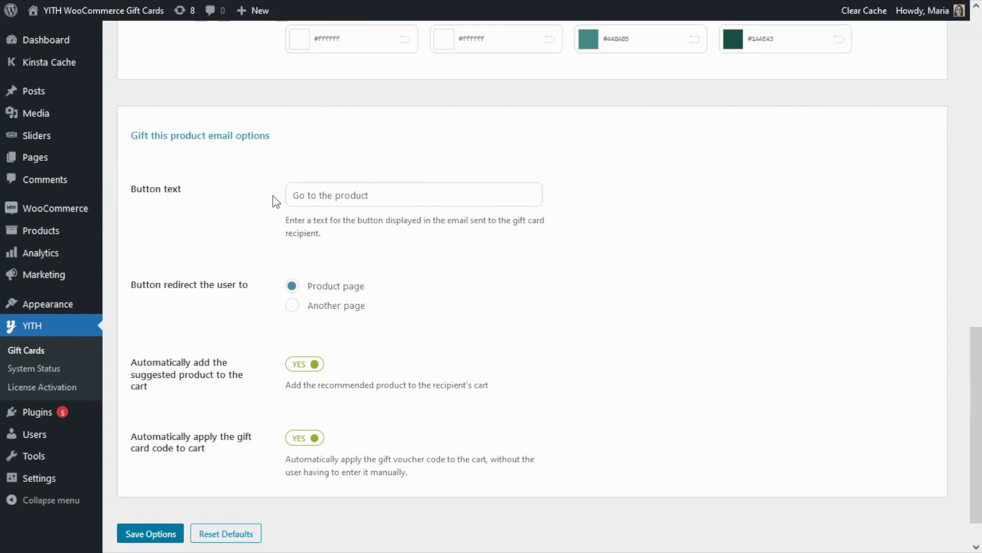
pyautogui.scroll(-1, 271, 205)
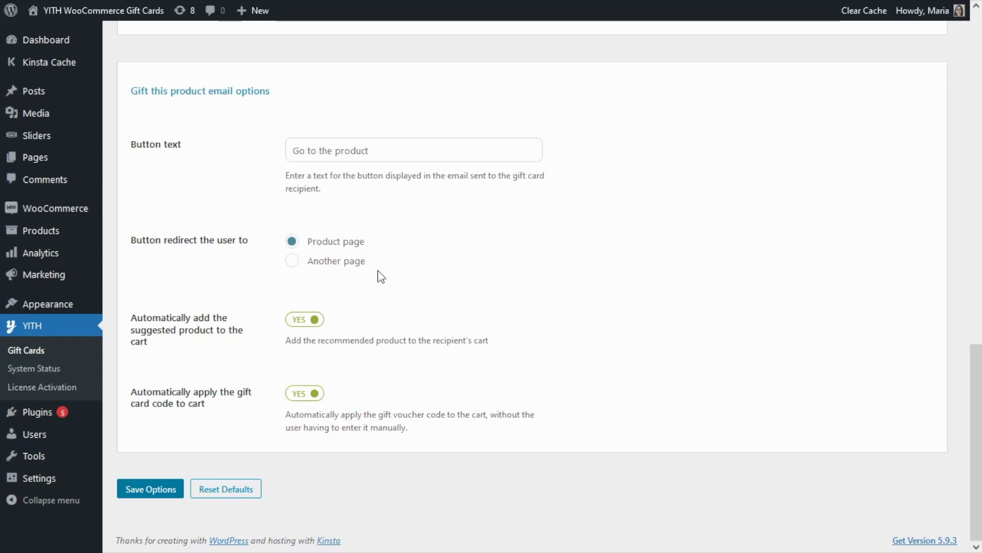
pyautogui.click(291, 262)
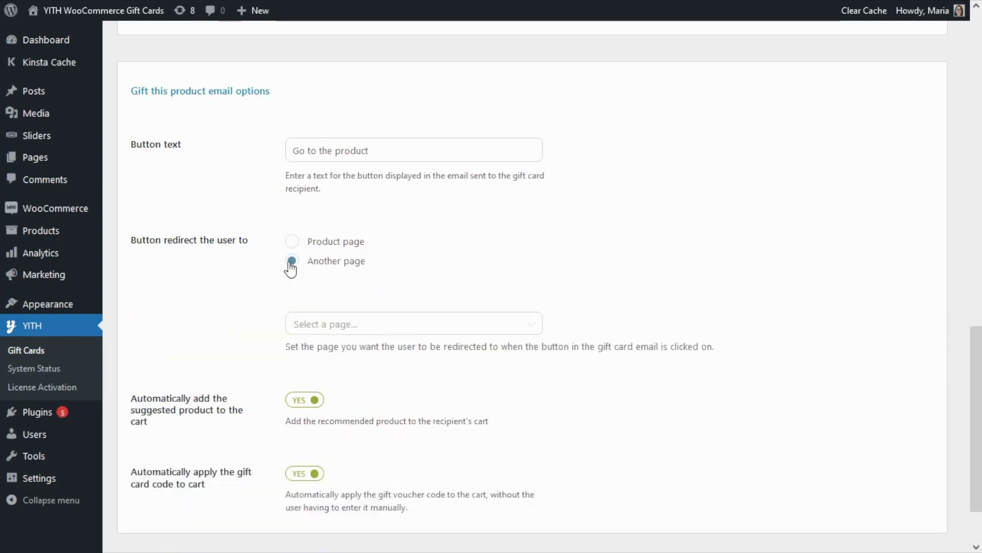
pyautogui.click(318, 327)
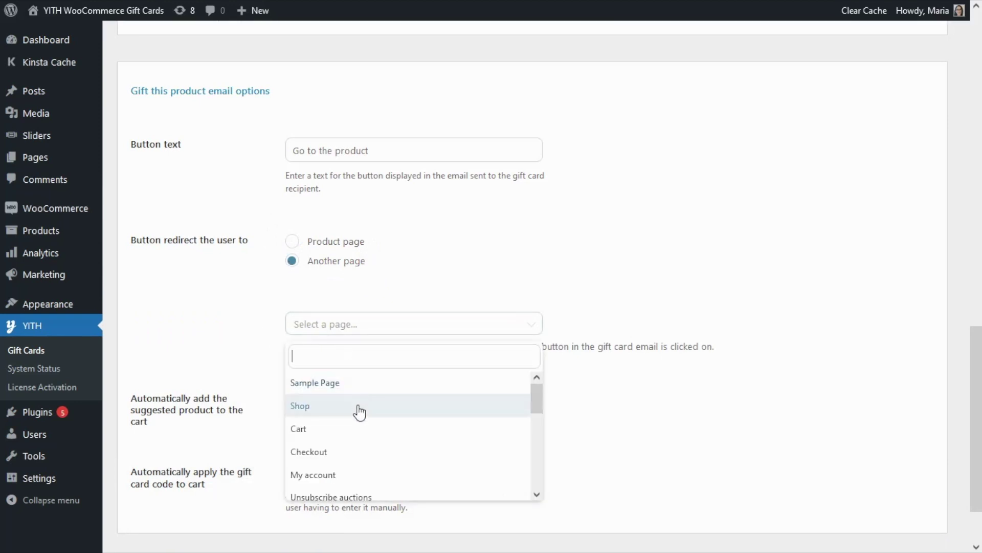
pyautogui.scroll(-2, 365, 437)
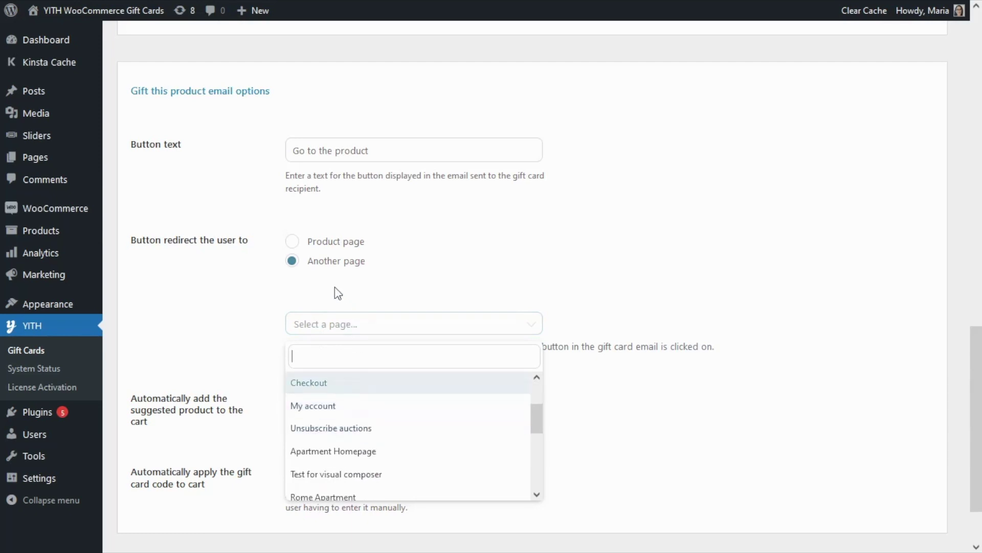
pyautogui.click(351, 337)
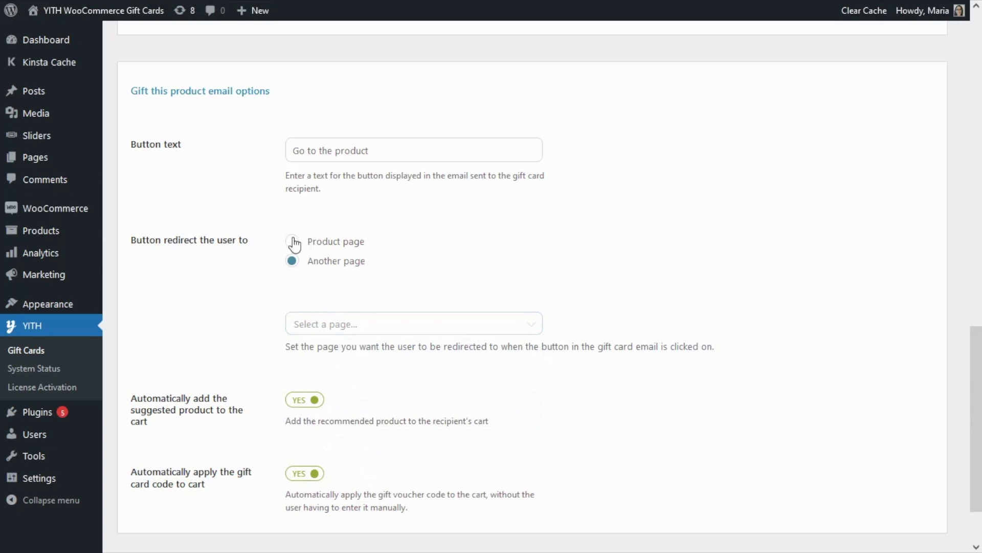
pyautogui.click(293, 242)
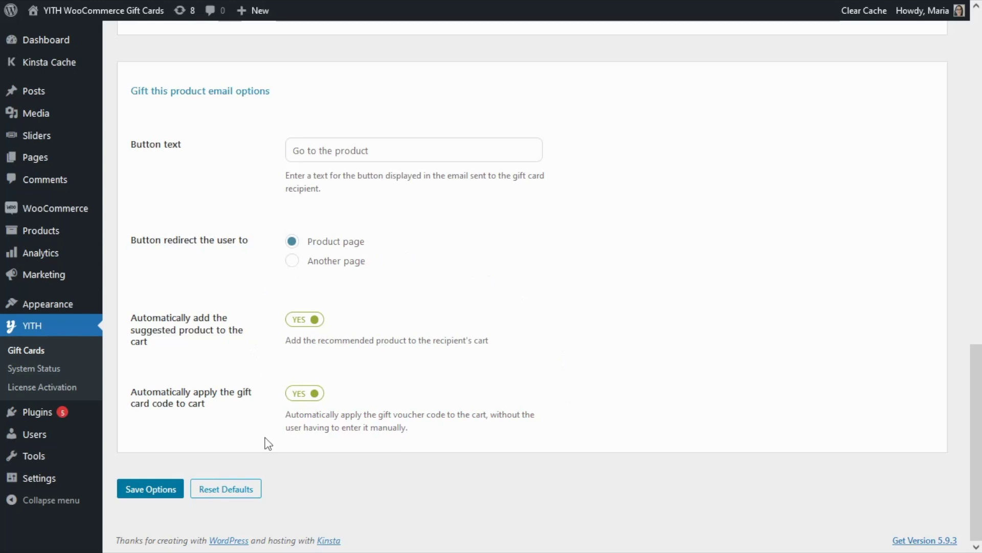
# Save the Gift this product settings with Save Options.
pyautogui.click(152, 490)
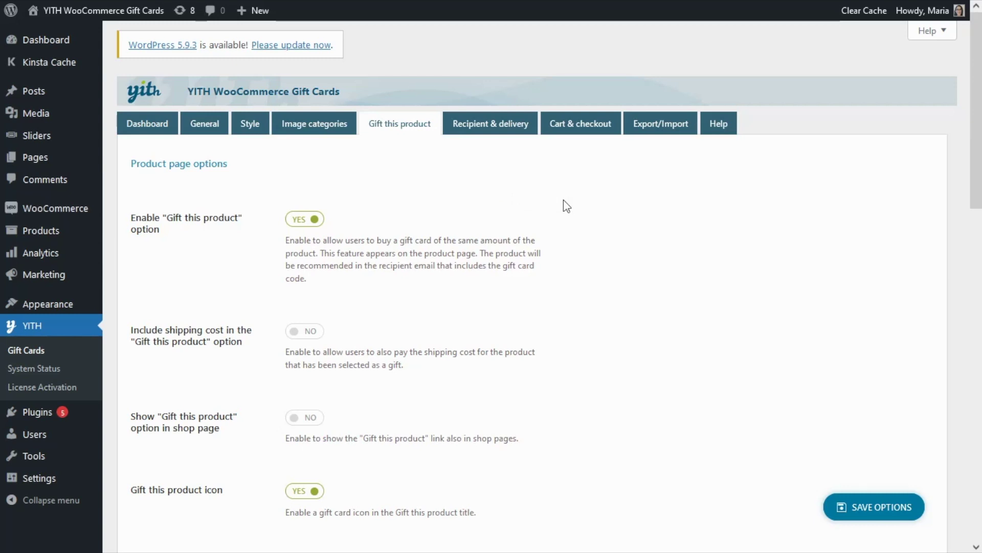
# Switch to the Shop tab and open the Blue transparent luxury watch product page.
pyautogui.moveTo(452, 6)
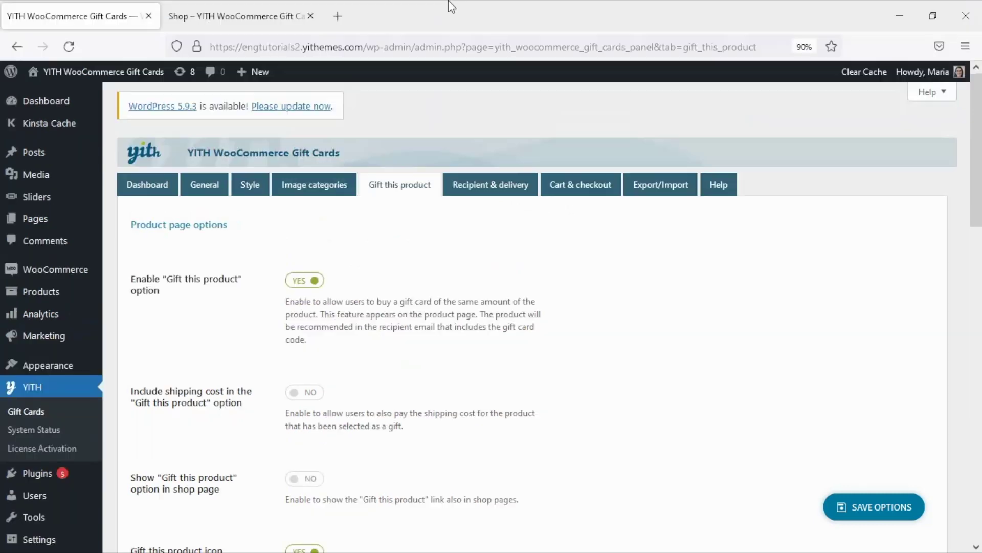
pyautogui.click(238, 16)
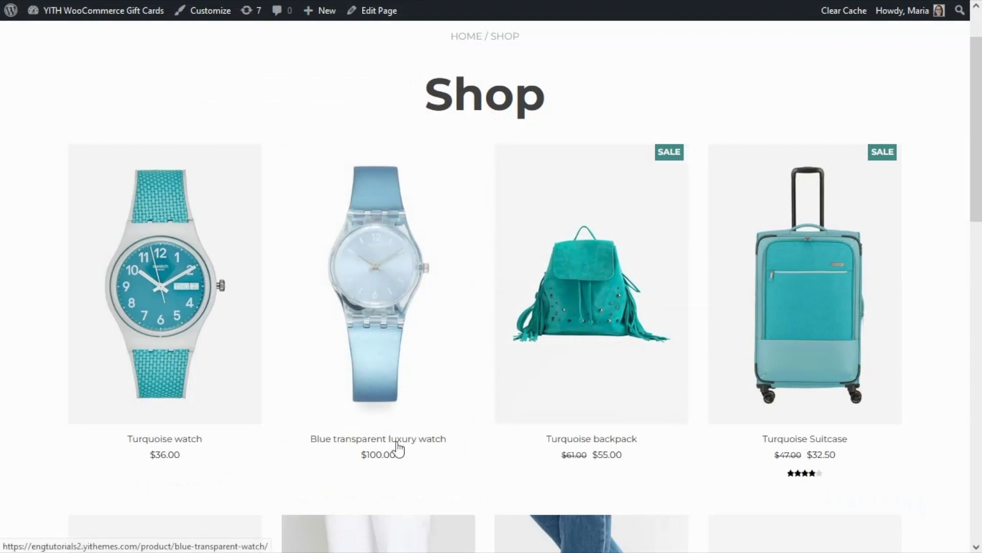
pyautogui.click(398, 449)
pyautogui.scroll(-1, 606, 386)
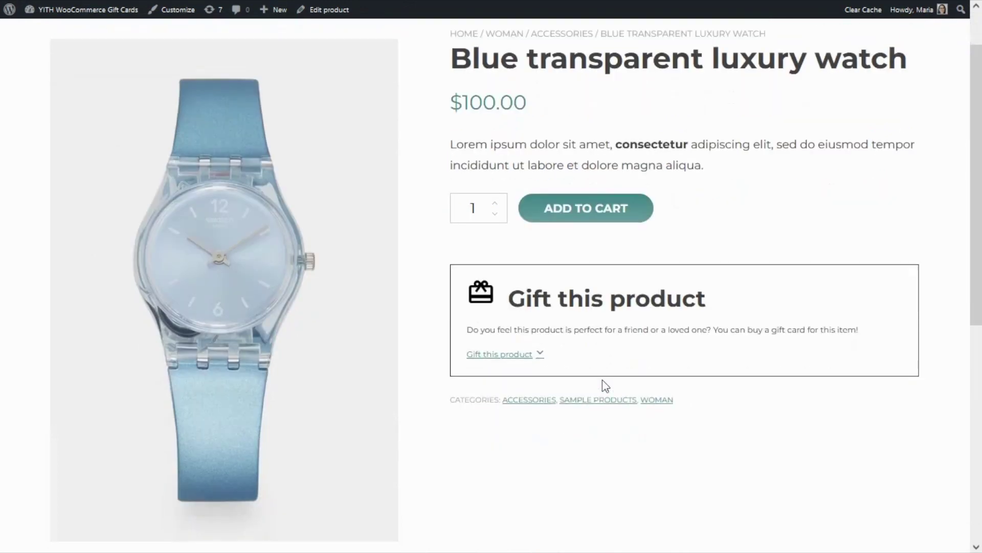
# Expand the watch's gift form and pick the birthday cupcake image for the card.
pyautogui.click(486, 357)
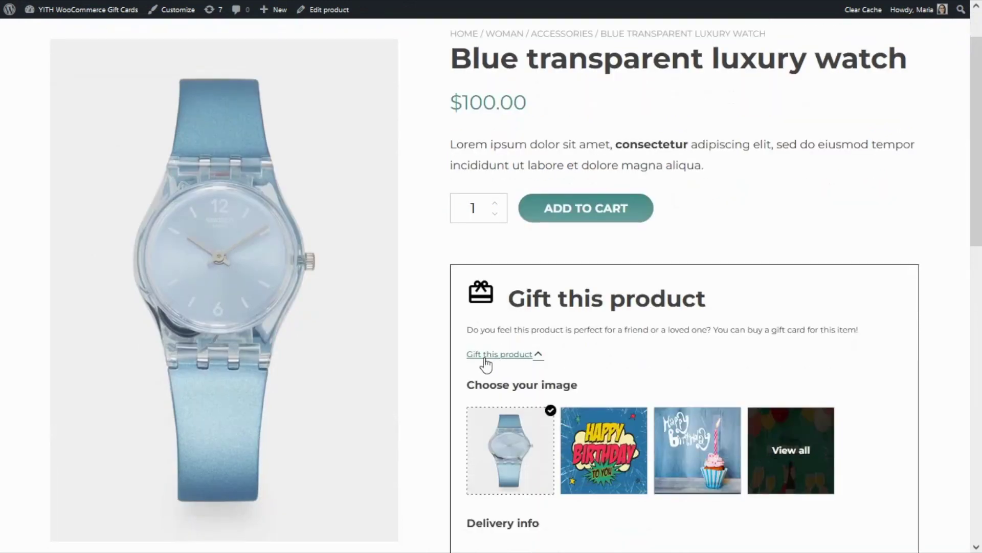
pyautogui.scroll(-2, 841, 344)
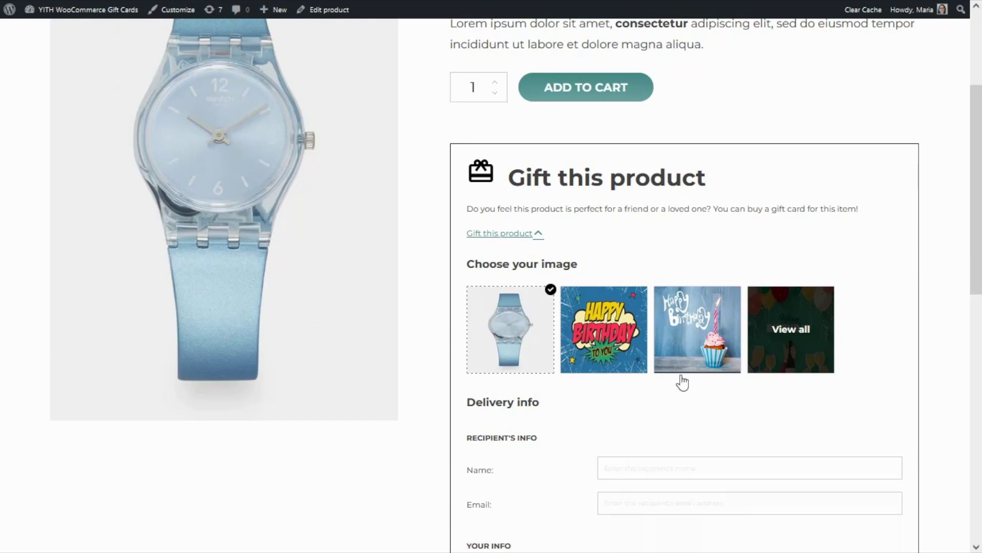
pyautogui.click(716, 316)
pyautogui.scroll(-2, 841, 393)
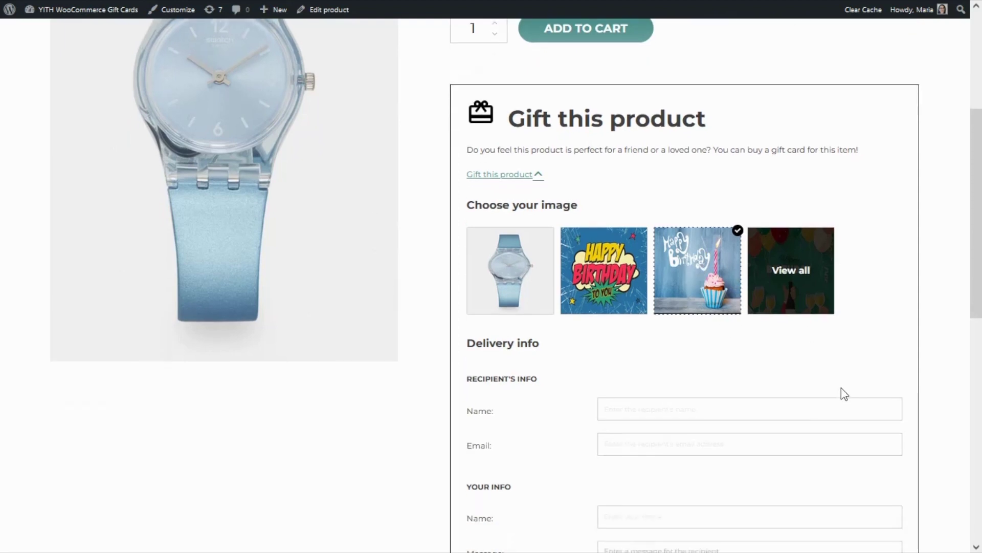
pyautogui.scroll(-2, 841, 393)
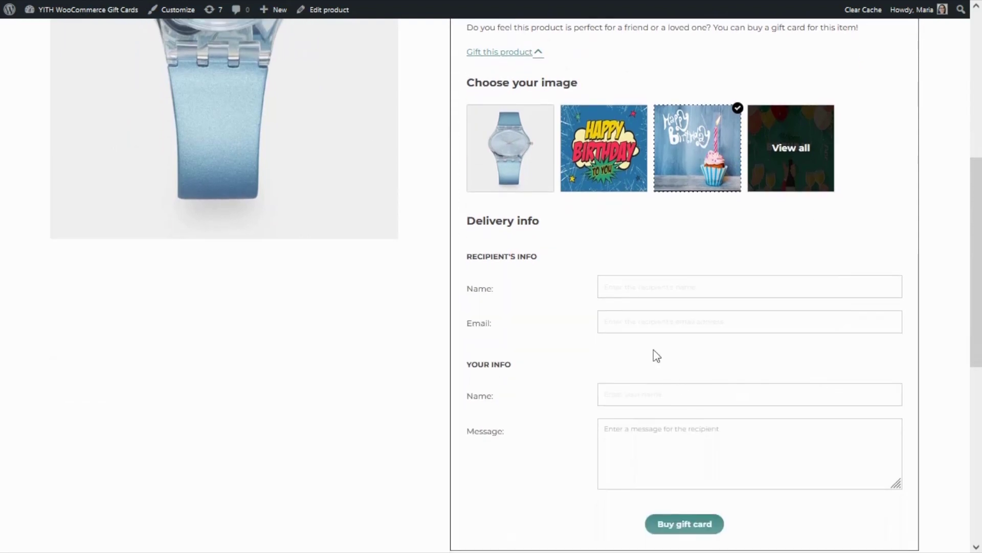
# Enter the recipient's name and email and the sender's name, then buy the $100 gift card.
pyautogui.click(619, 295)
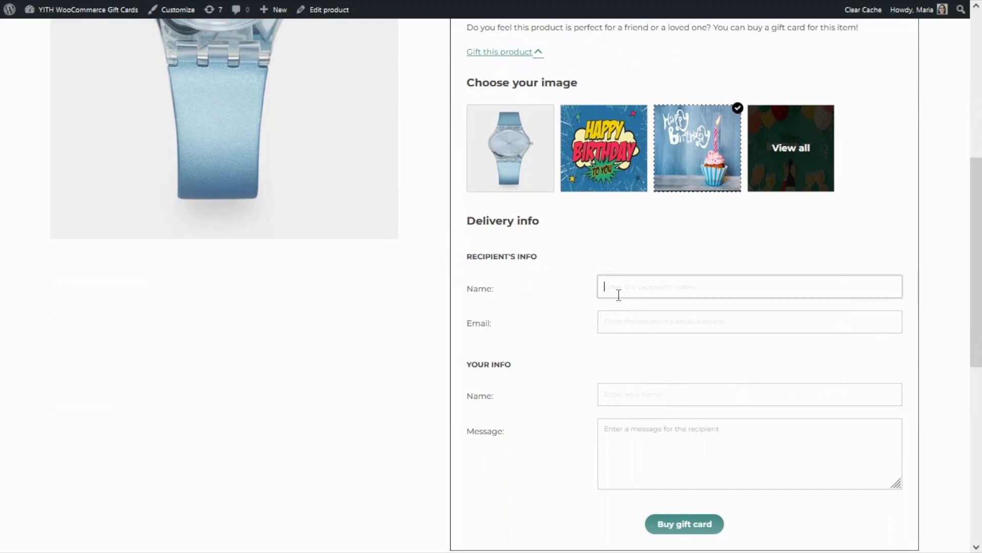
pyautogui.write('Maria')
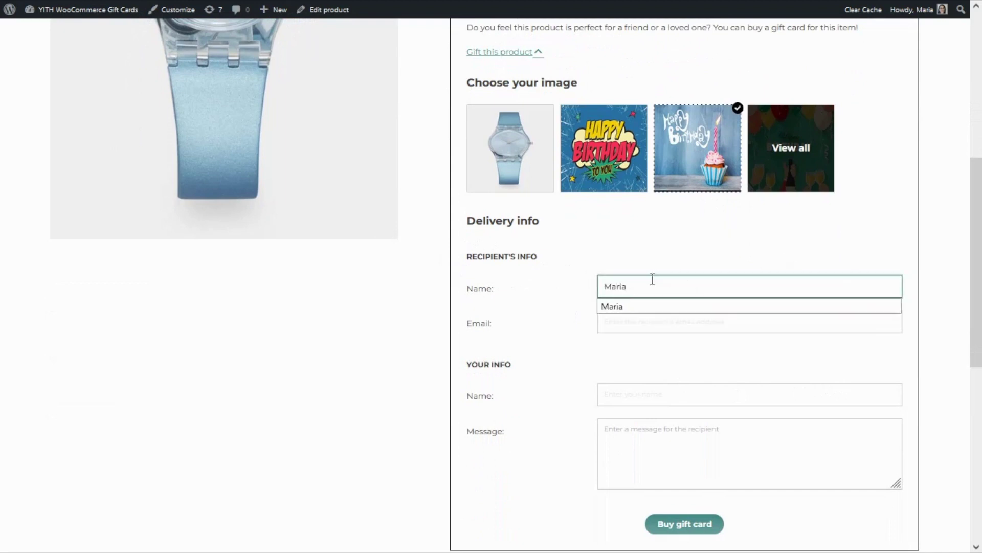
pyautogui.click(603, 322)
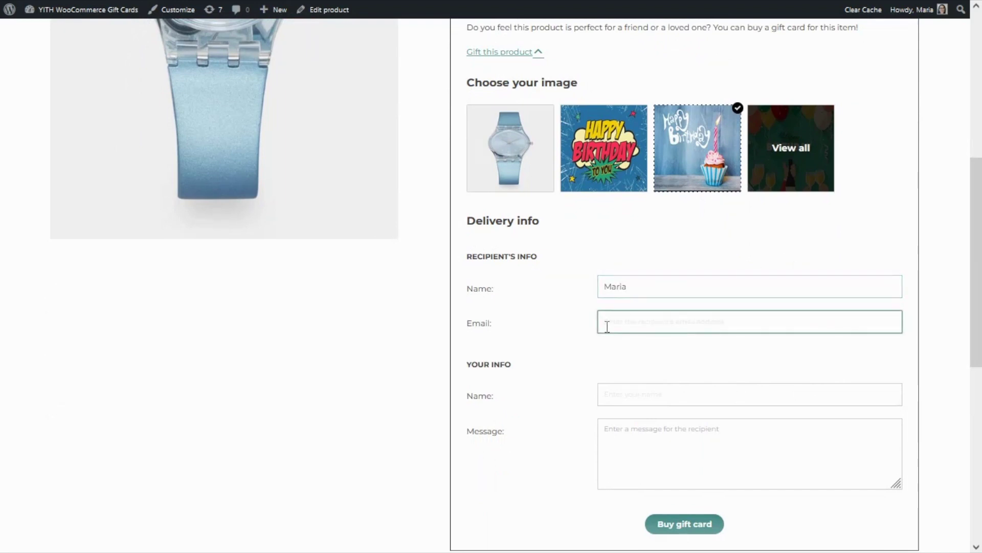
pyautogui.click(709, 340)
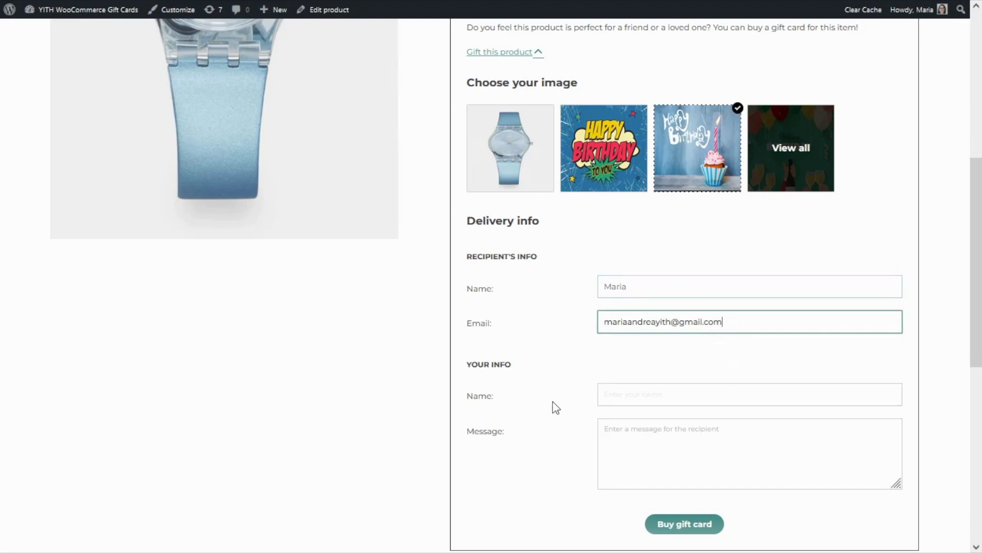
pyautogui.click(609, 392)
pyautogui.write('Maria')
pyautogui.click(662, 385)
pyautogui.scroll(-1, 538, 421)
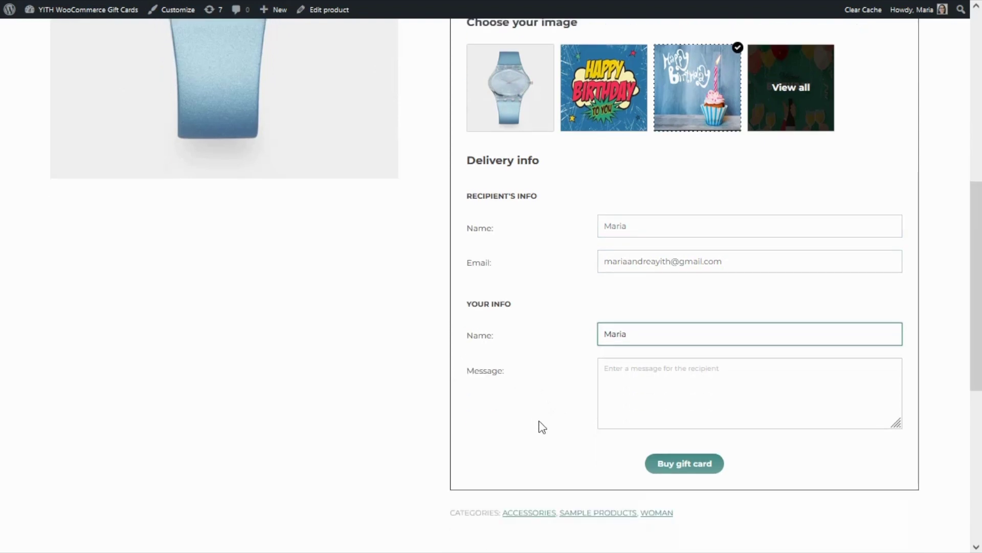
pyautogui.click(692, 472)
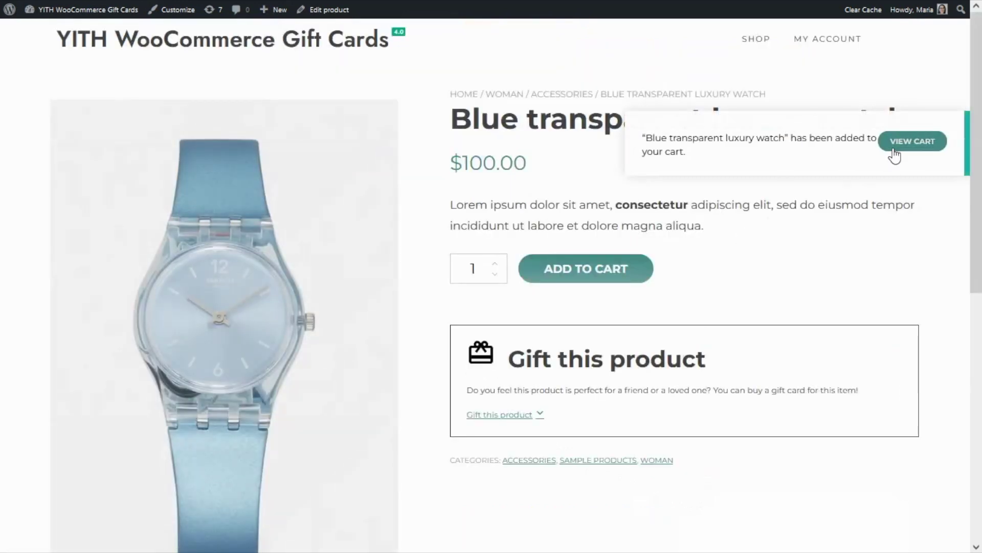
# Open the cart and review the $100 watch gift card.
pyautogui.click(895, 155)
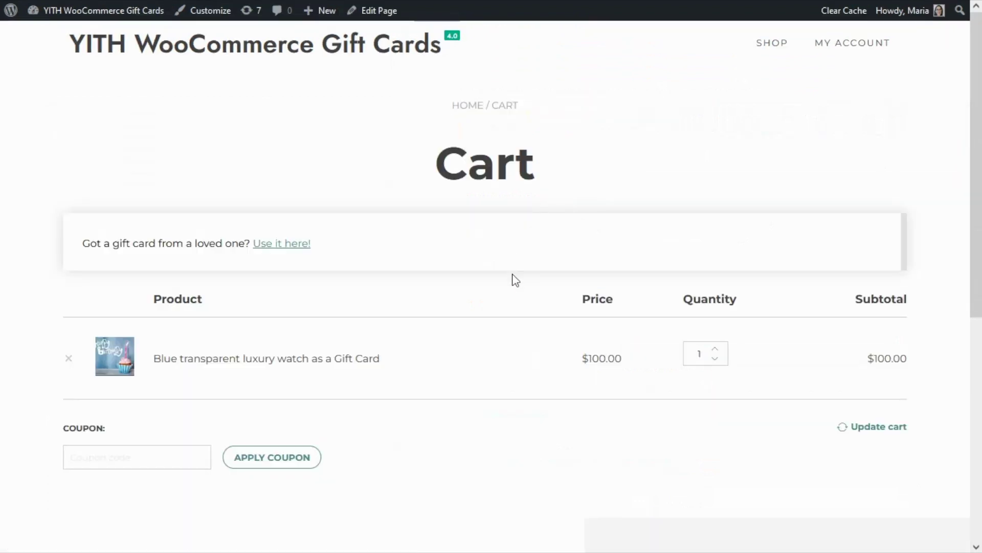
pyautogui.scroll(-1, 497, 346)
pyautogui.scroll(-1, 495, 341)
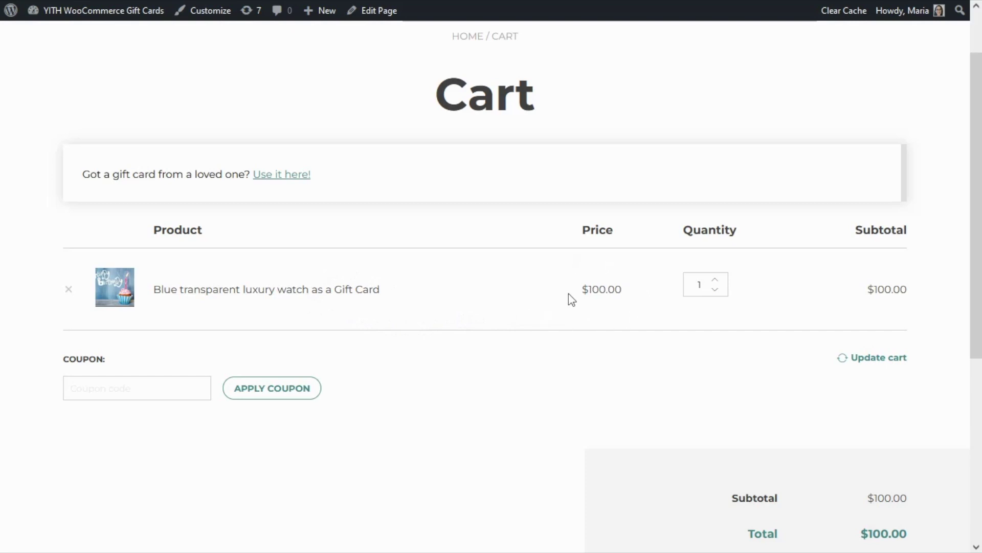
pyautogui.scroll(-4, 708, 335)
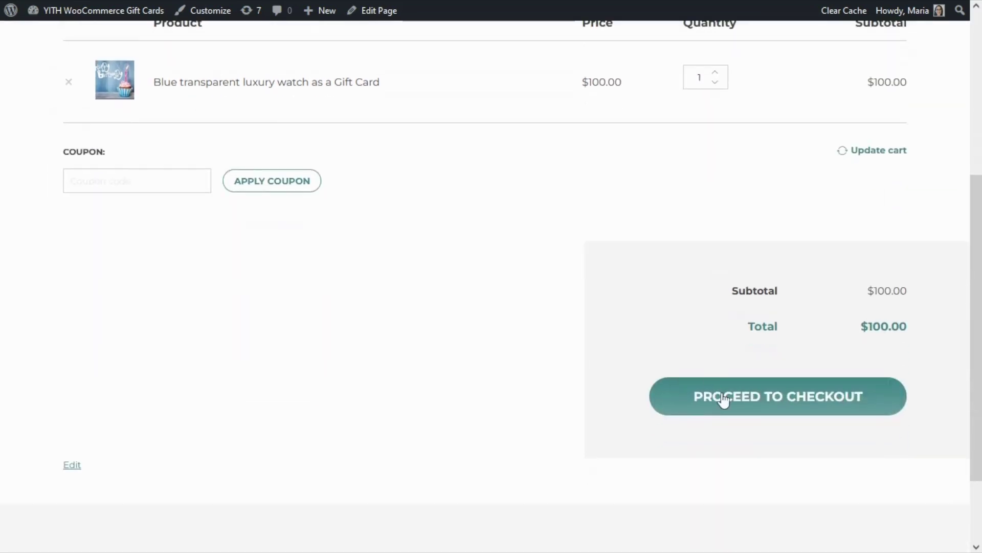
# Proceed to checkout and place the order paid by direct bank transfer.
pyautogui.click(798, 407)
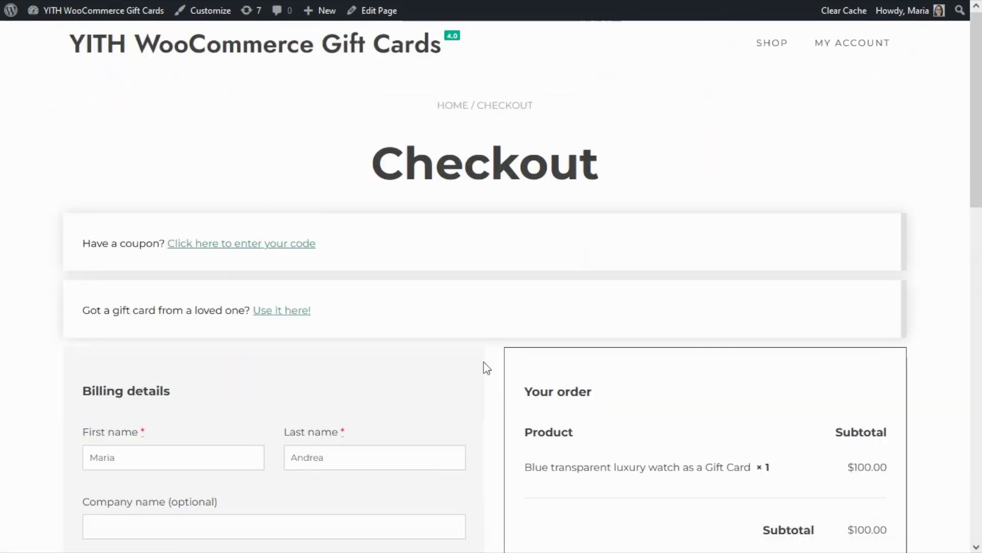
pyautogui.scroll(-3, 485, 366)
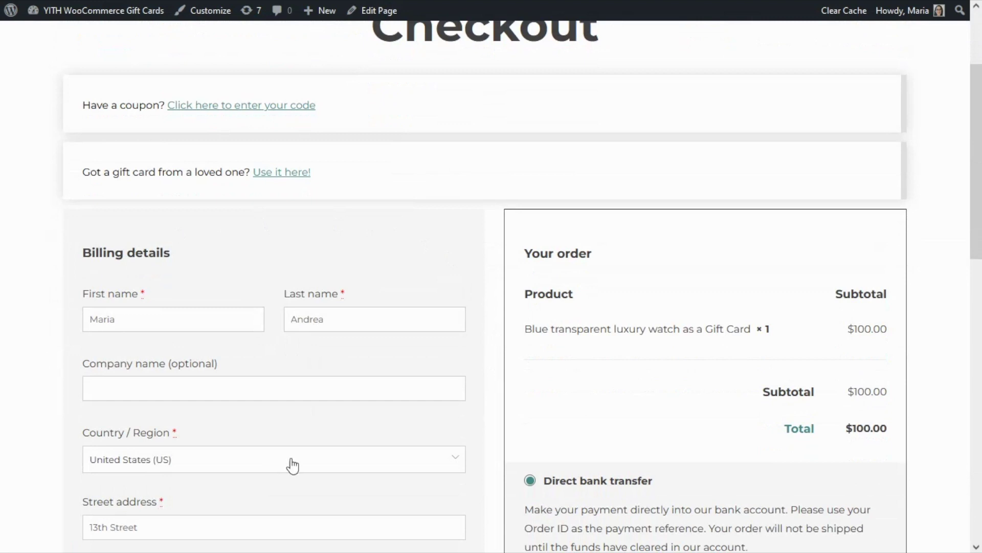
pyautogui.scroll(-5, 469, 397)
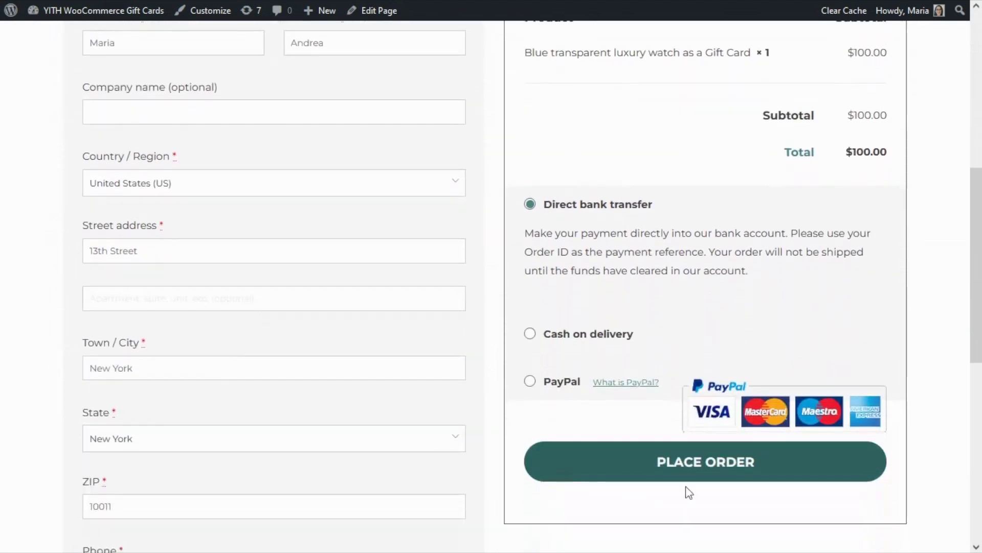
pyautogui.click(730, 468)
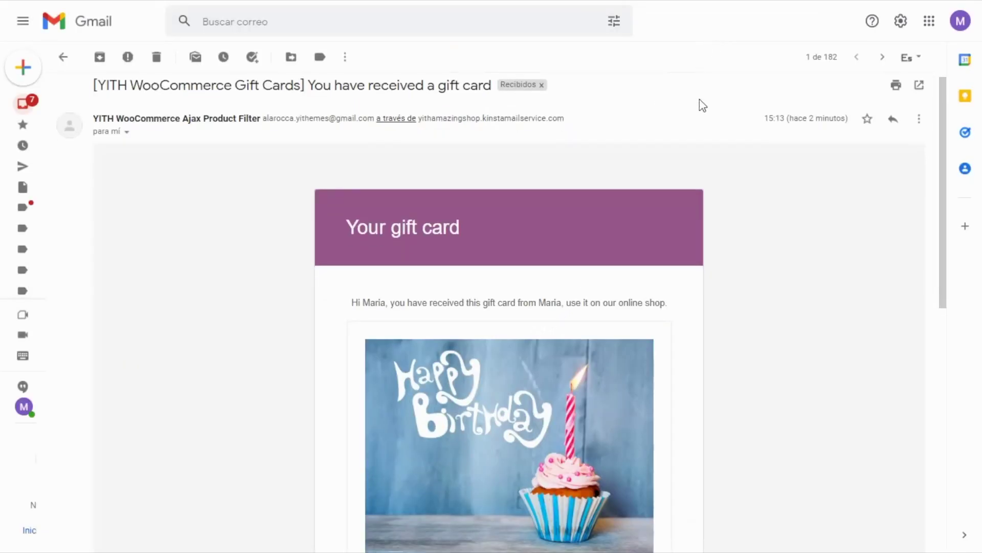
pyautogui.scroll(-3, 704, 110)
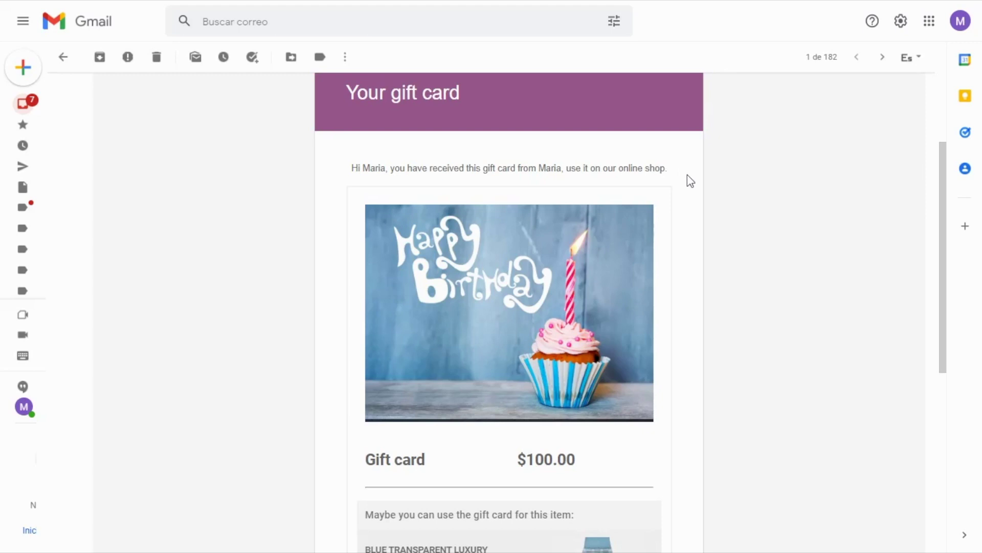
pyautogui.scroll(-2, 687, 174)
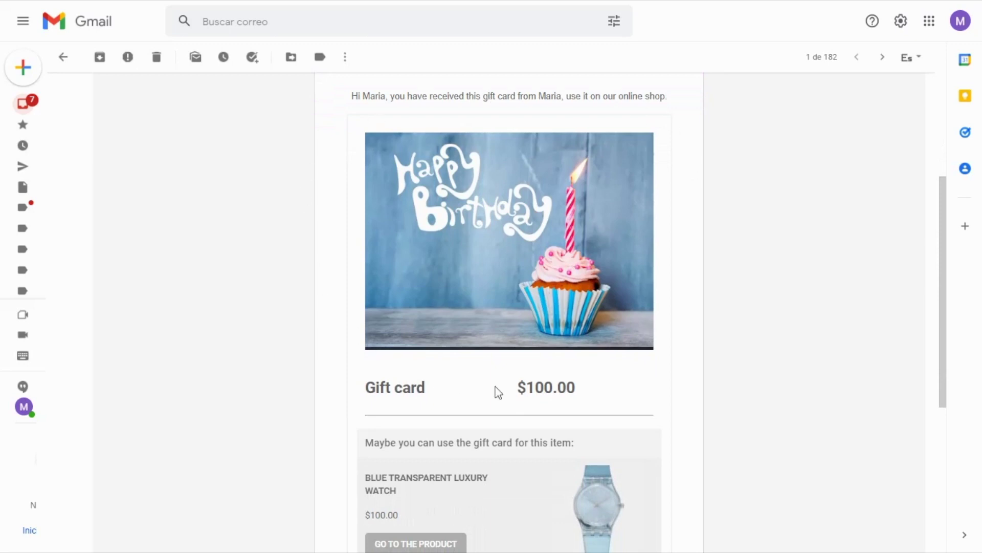
pyautogui.scroll(-2, 674, 235)
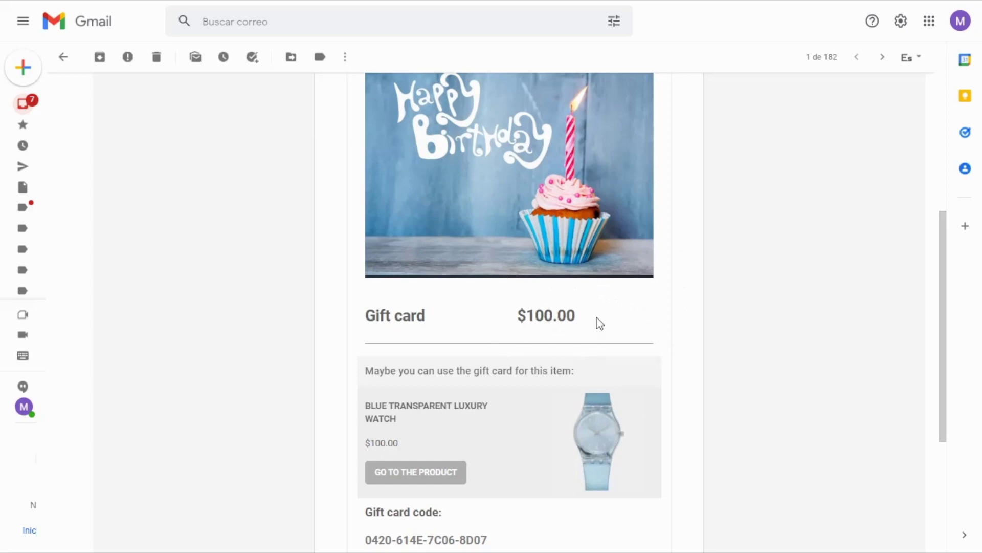
pyautogui.scroll(-2, 676, 332)
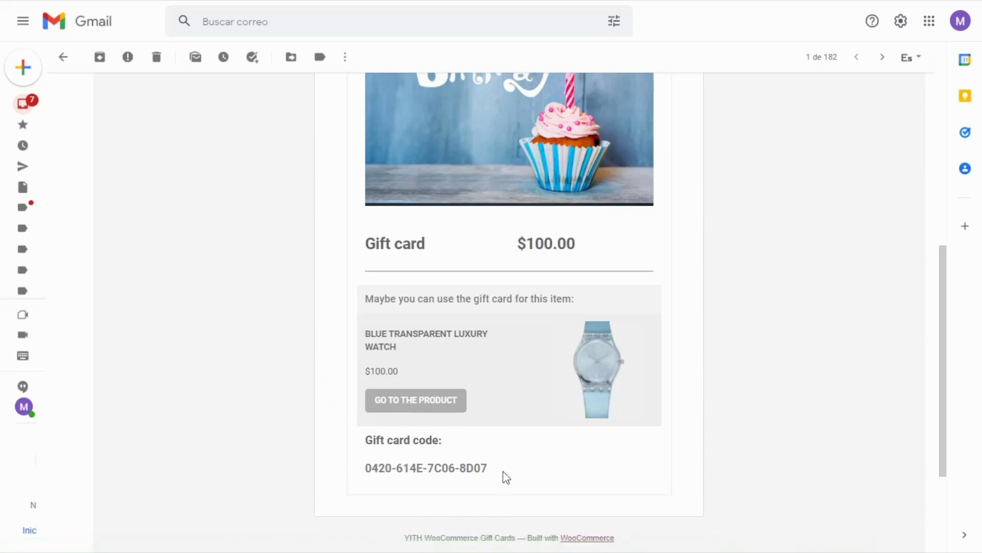
# Take the Blue transparent luxury watch from the email to checkout, with the $100.00 gift card bringing the total to $0.00.
pyautogui.click(415, 402)
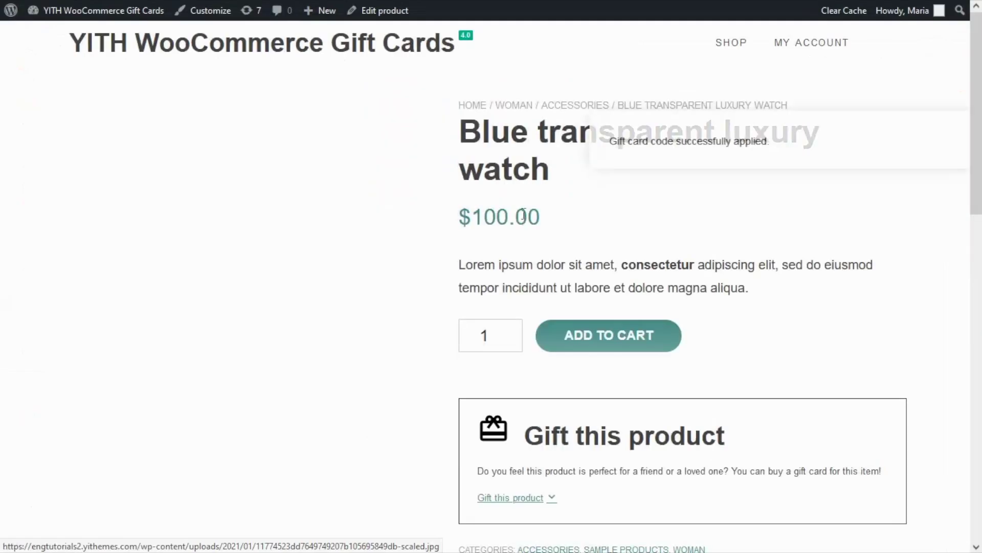
pyautogui.click(826, 151)
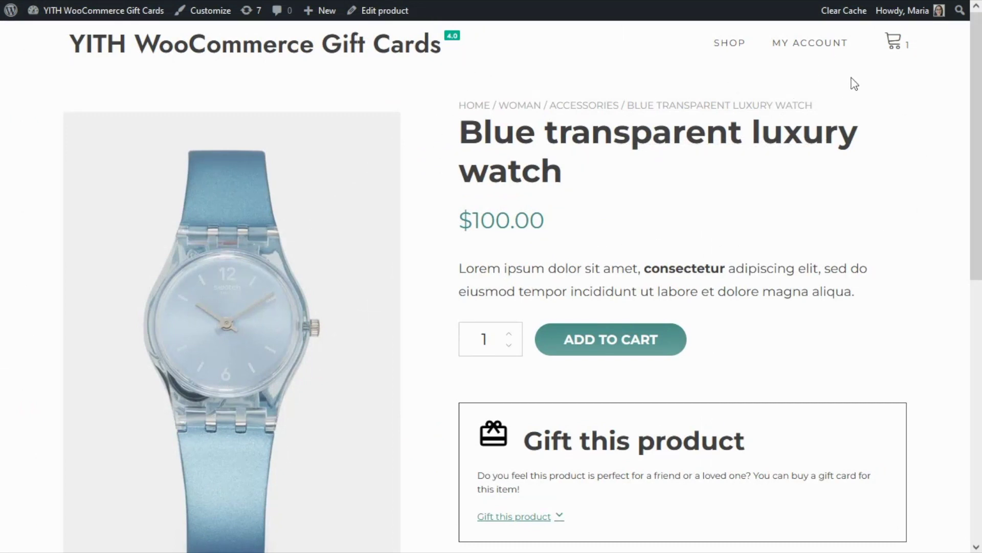
pyautogui.moveTo(895, 46)
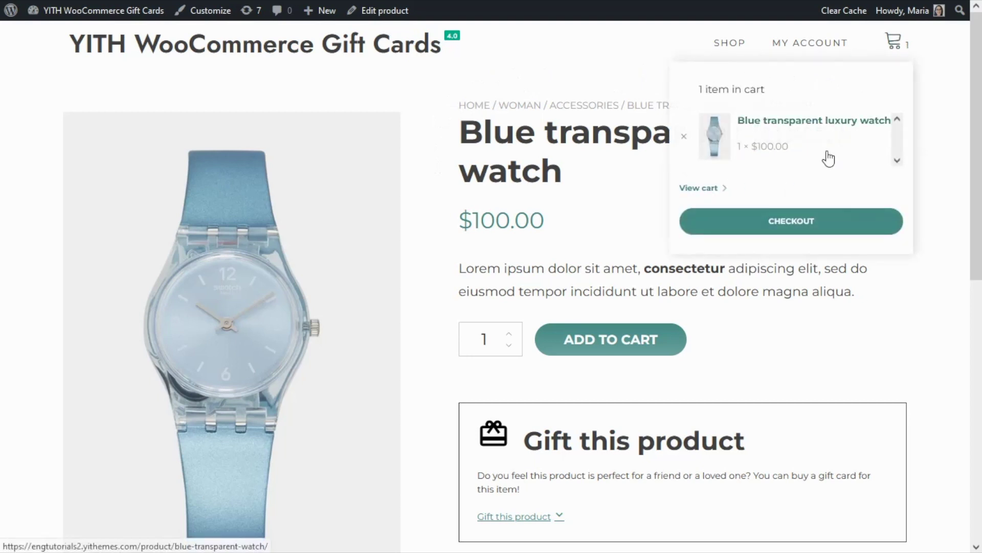
pyautogui.click(778, 233)
pyautogui.scroll(-4, 478, 251)
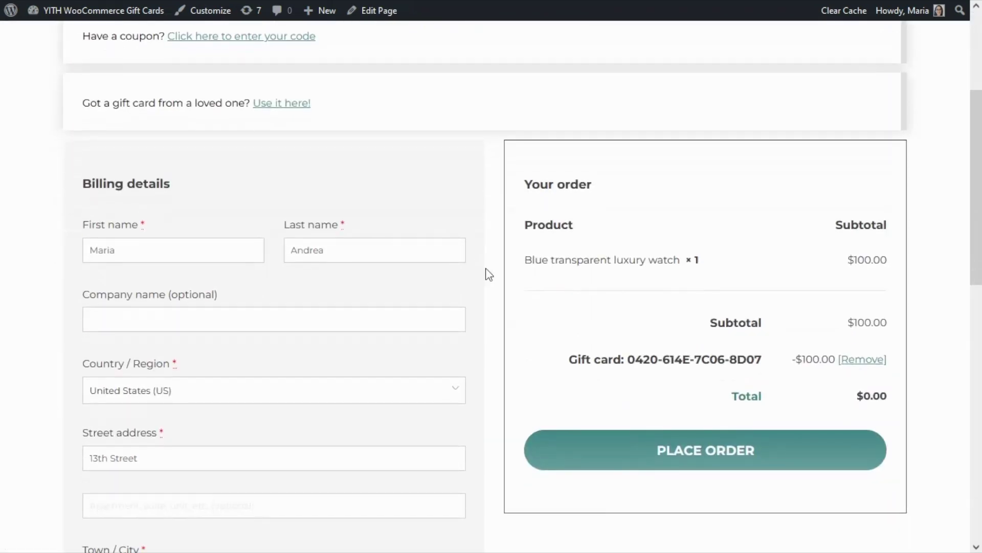
pyautogui.scroll(-1, 630, 316)
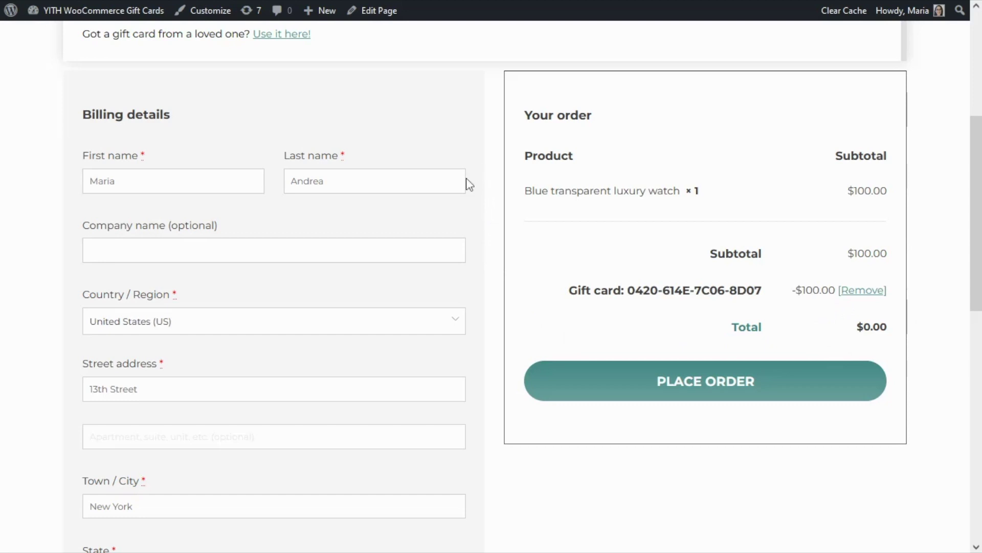
pyautogui.scroll(1, 466, 177)
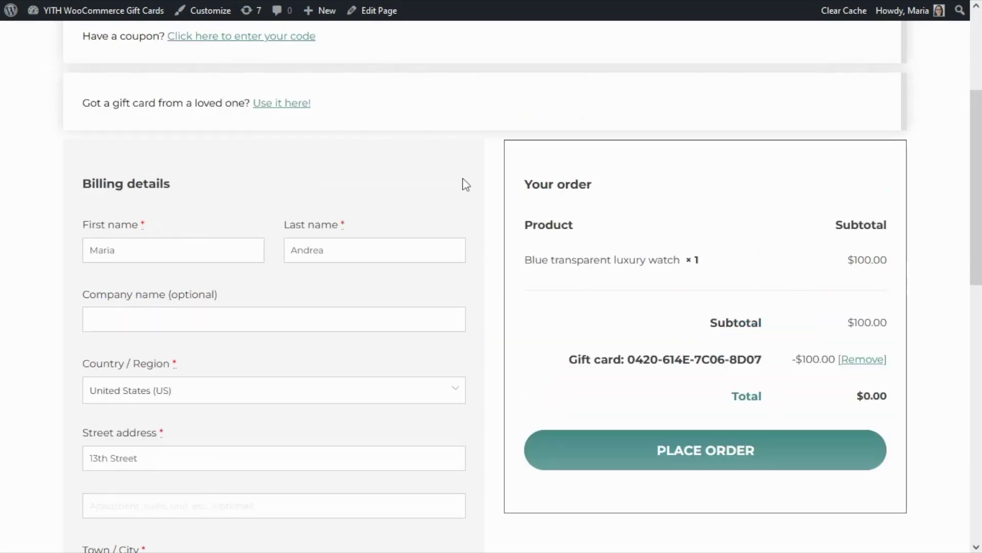
pyautogui.scroll(2, 466, 184)
pyautogui.scroll(1, 464, 179)
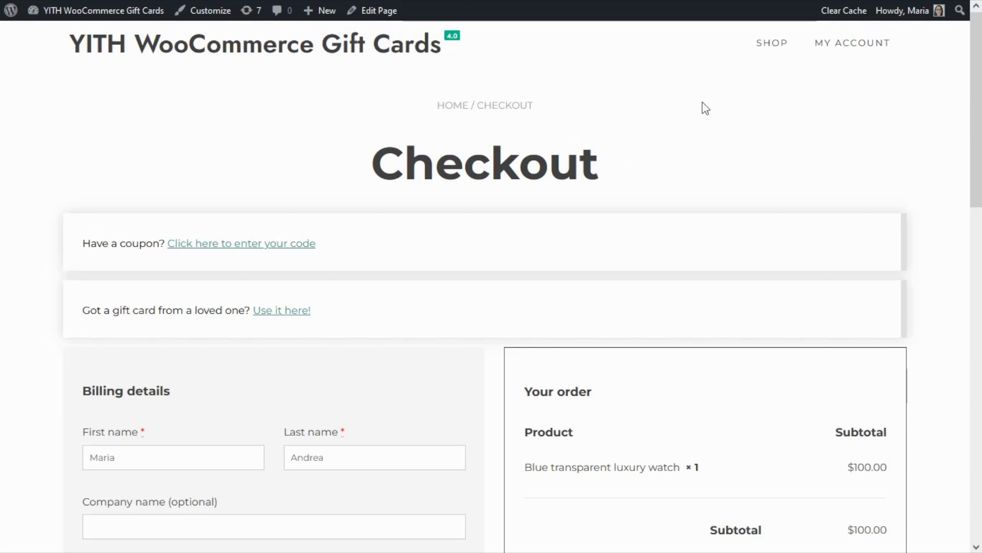
# Go from the shop list to the $55.00 Hiking shoes page, which still has its Gift this product box.
pyautogui.click(776, 49)
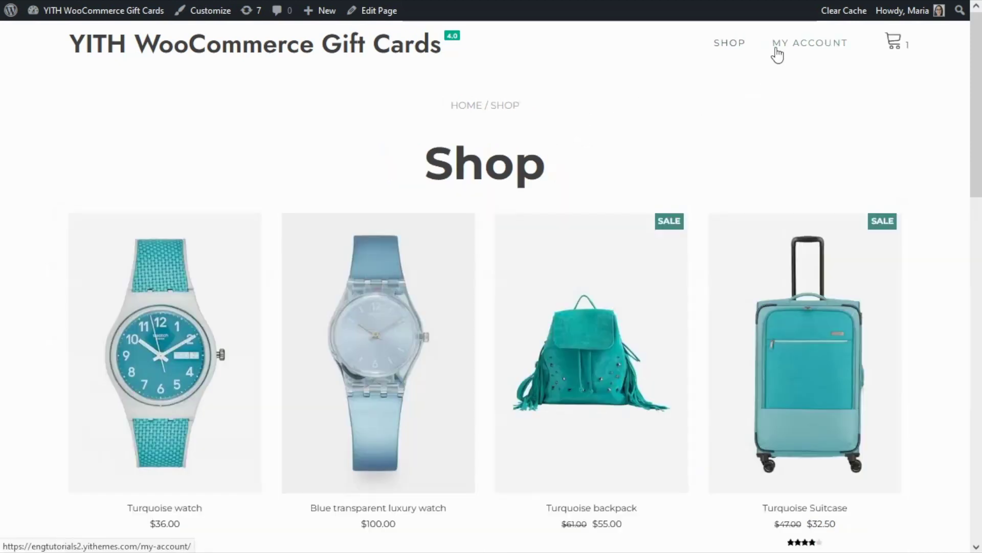
pyautogui.scroll(-4, 487, 283)
pyautogui.scroll(-5, 486, 283)
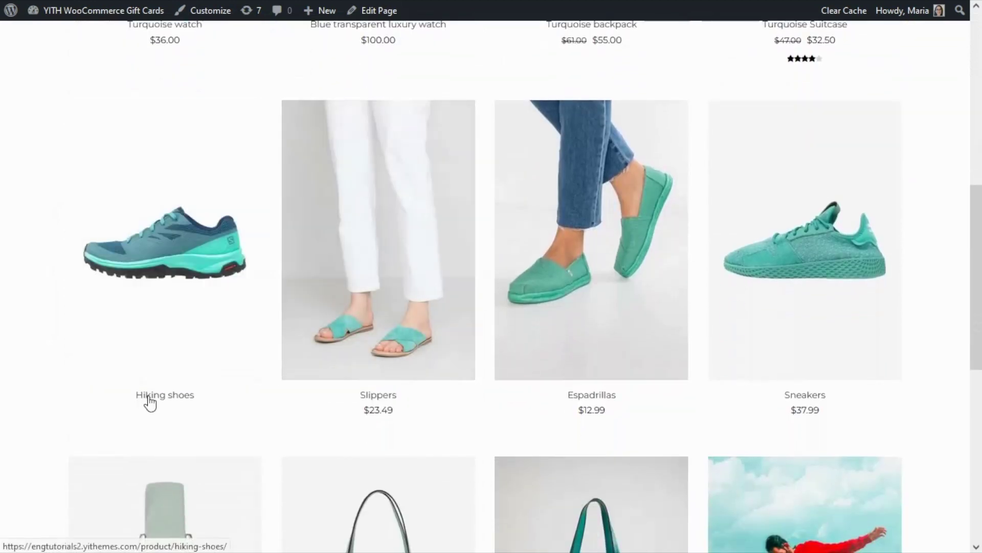
pyautogui.click(150, 403)
pyautogui.scroll(-3, 813, 351)
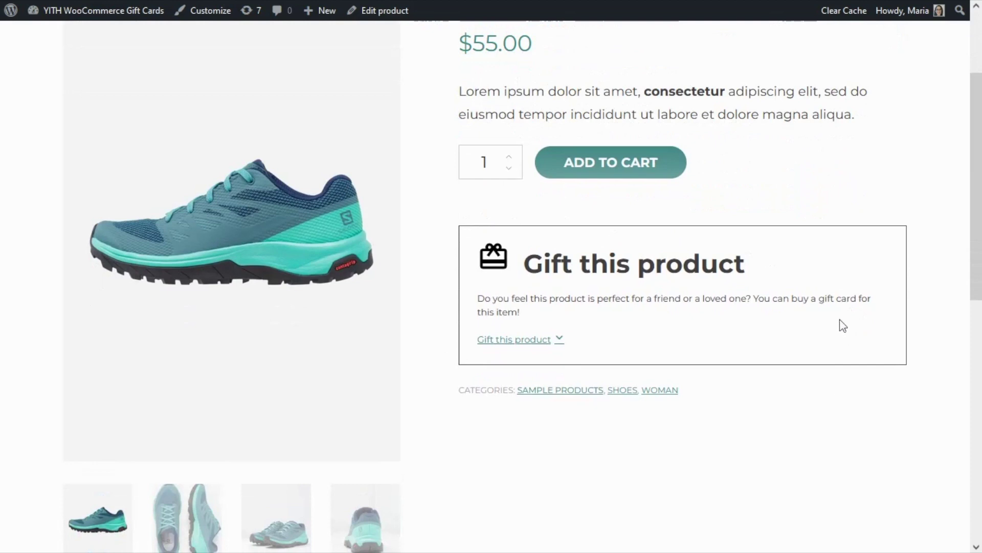
pyautogui.scroll(3, 790, 291)
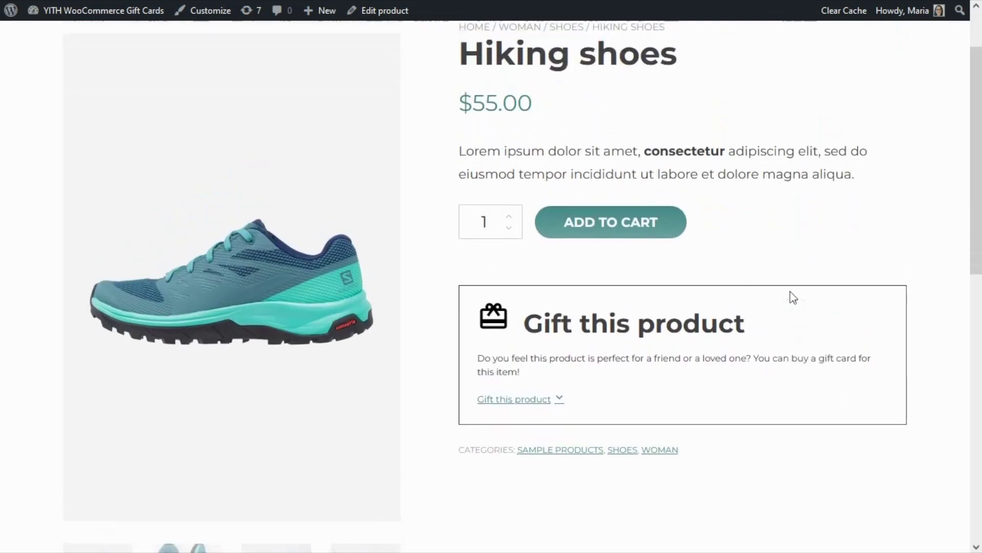
# Tick 'Disable gift this product' for the Hiking shoes, update the product, and view its page.
pyautogui.click(384, 16)
pyautogui.scroll(-3, 495, 286)
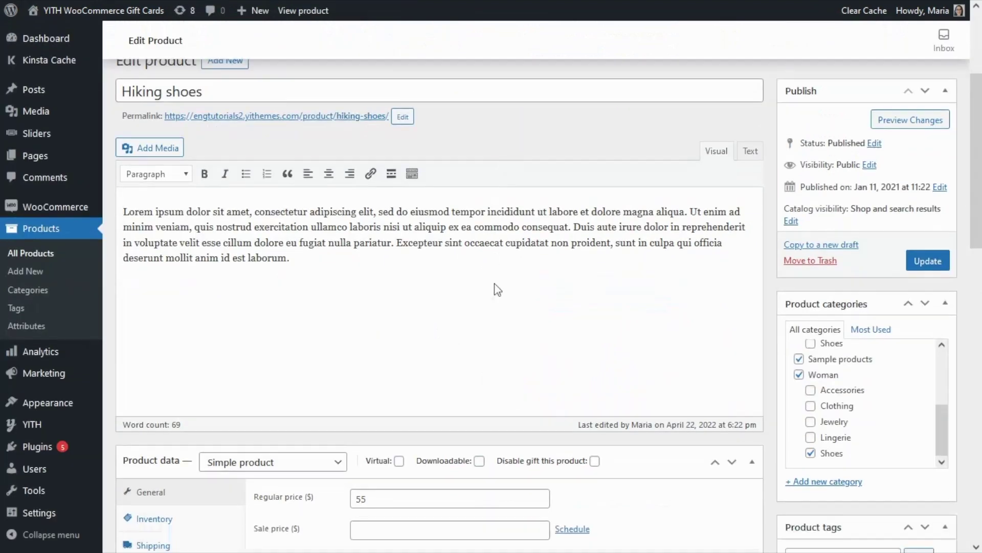
pyautogui.scroll(-2, 495, 290)
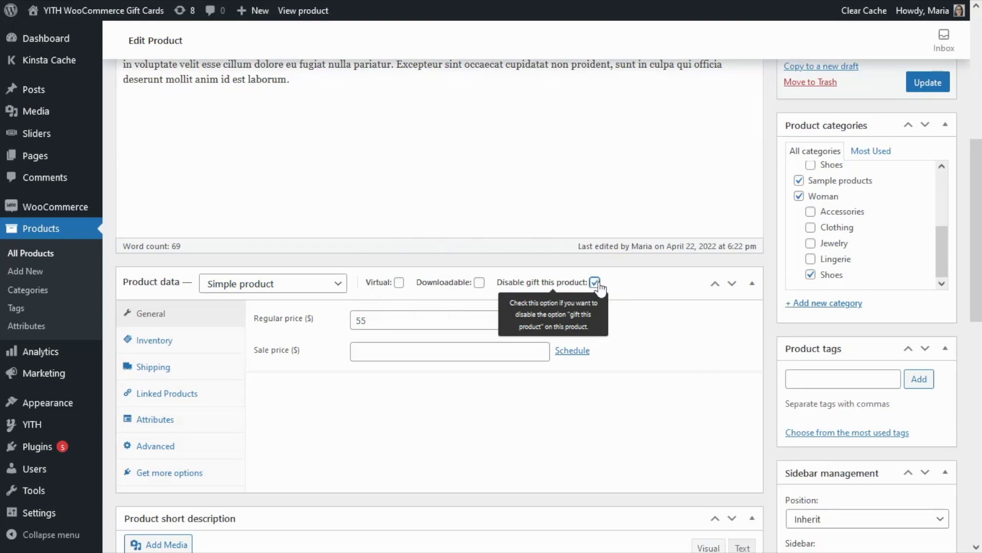
pyautogui.click(928, 84)
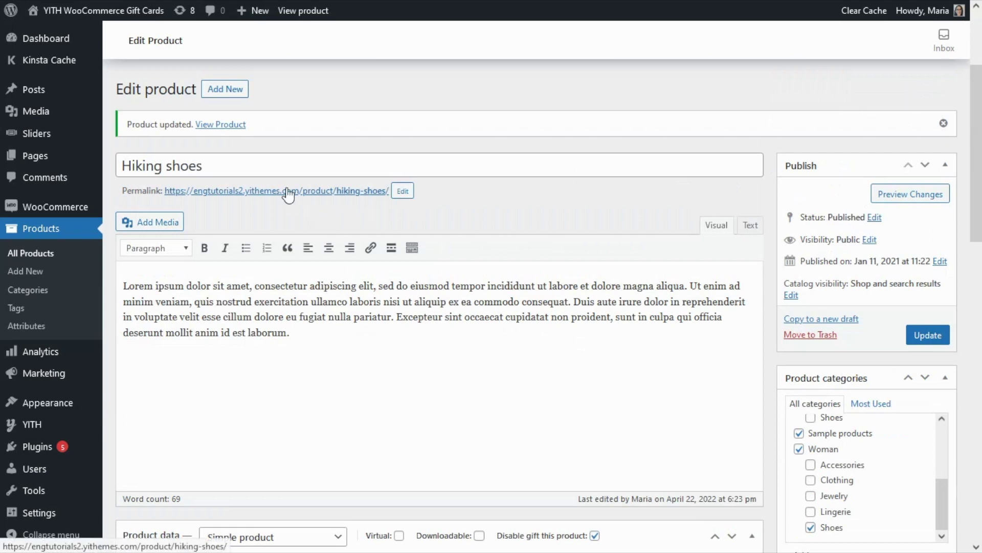
pyautogui.click(285, 194)
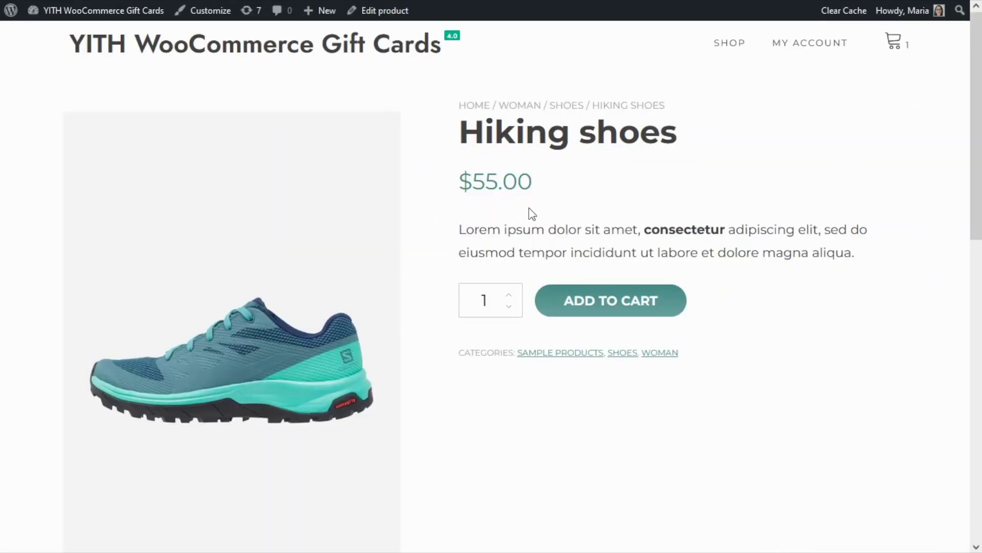